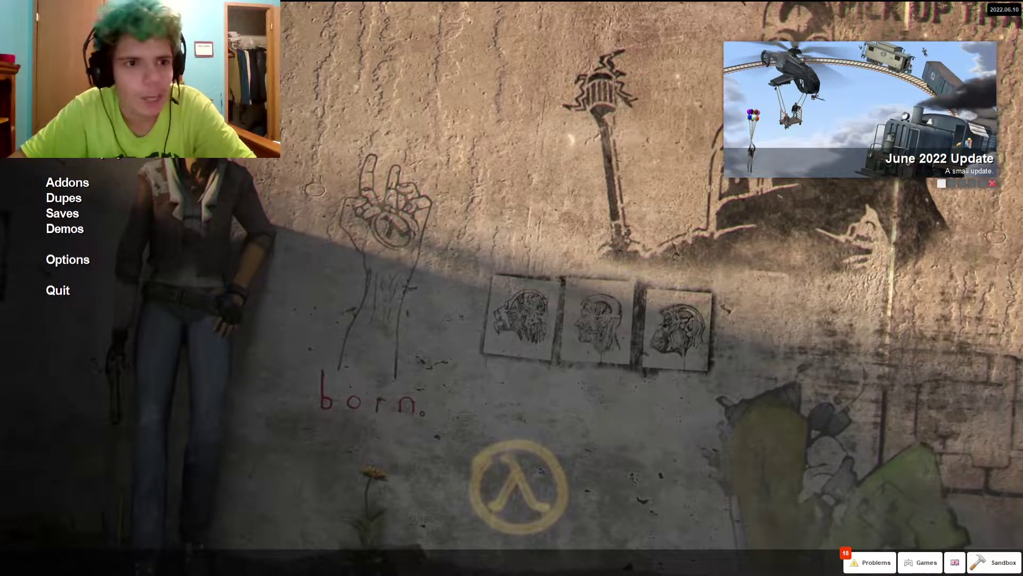
- Join the most populated server, #1 Deathrun East, from the Deathrun gamemode server list
left_click(88, 124)
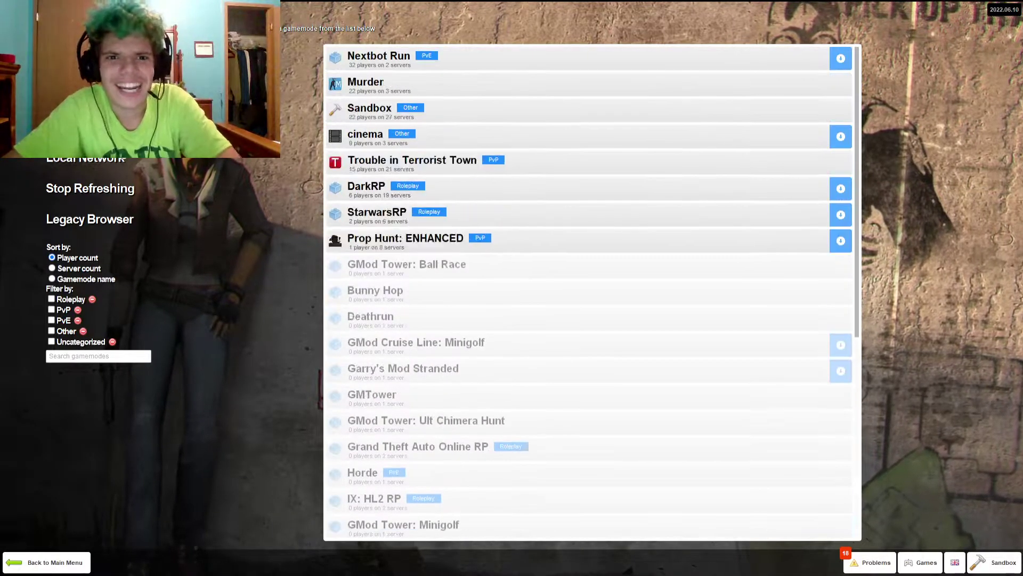
scroll(417, 340, "down", 3)
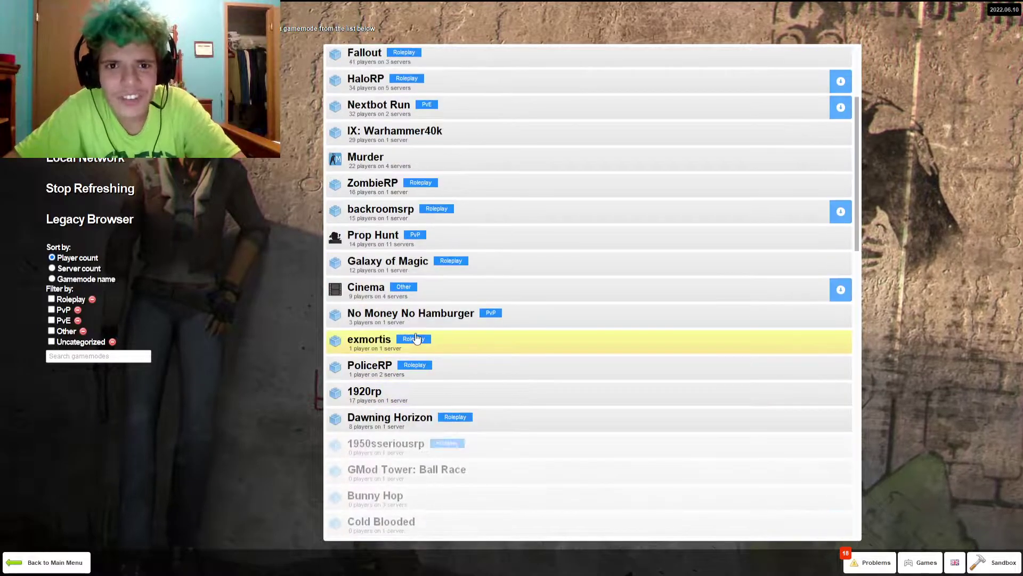
scroll(404, 316, "down", 3)
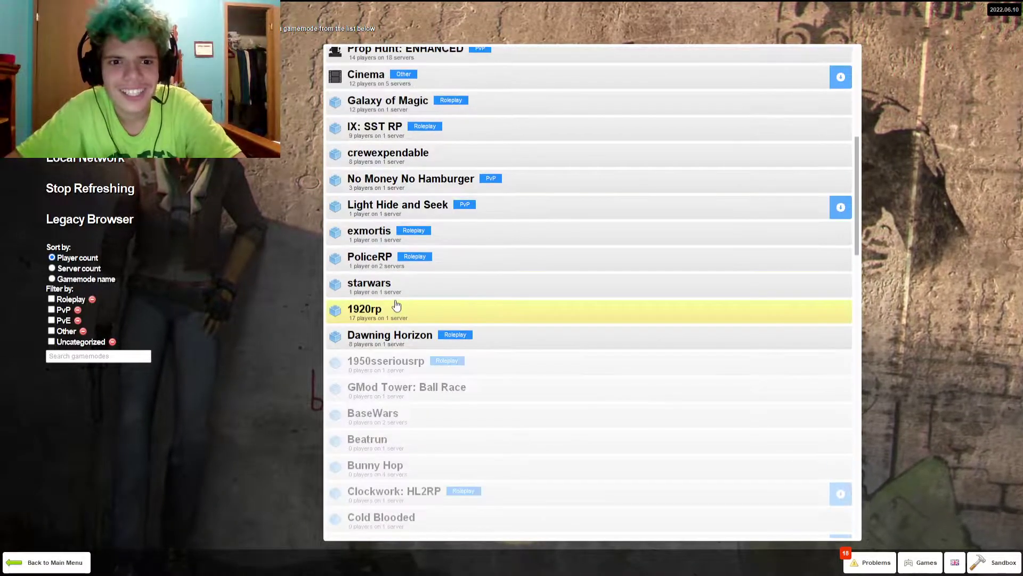
scroll(396, 306, "up", 2)
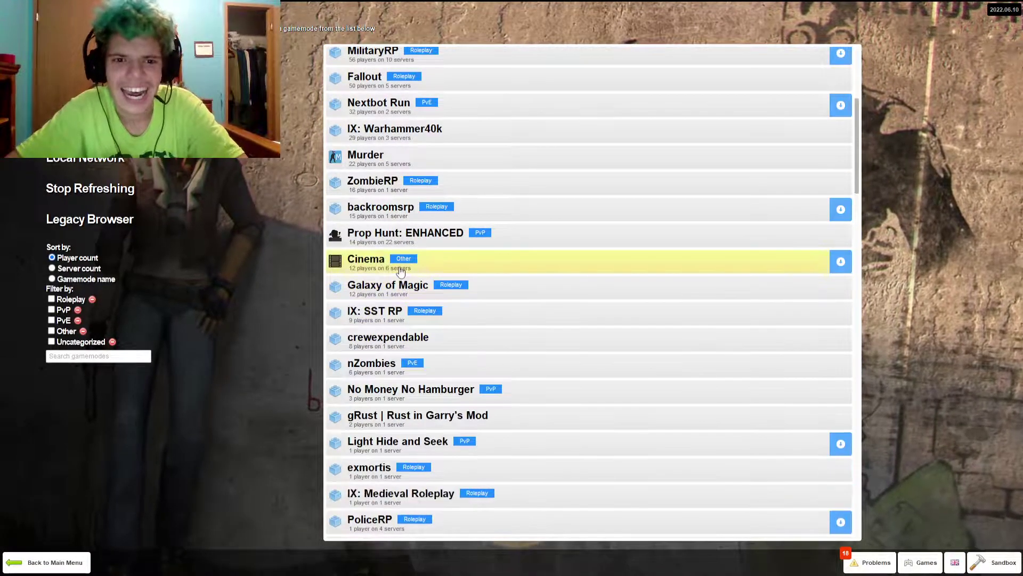
scroll(400, 272, "down", 1)
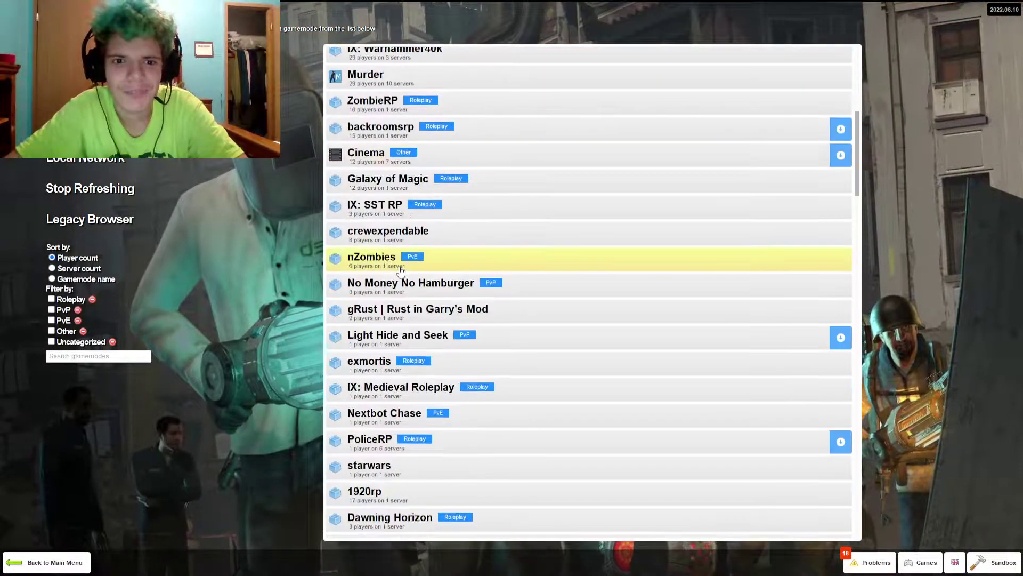
scroll(416, 328, "down", 3)
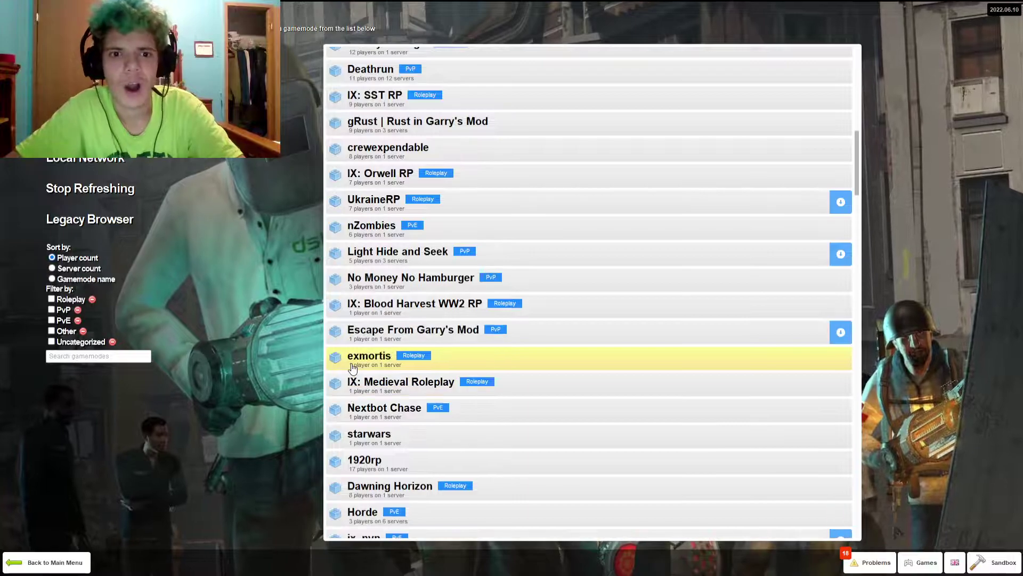
scroll(406, 292, "up", 3)
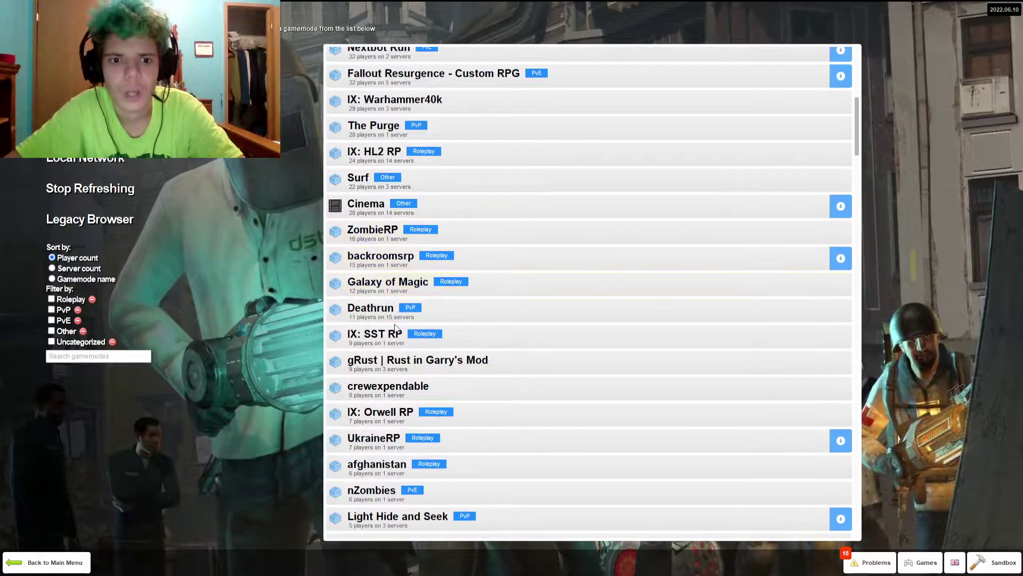
left_click(395, 311)
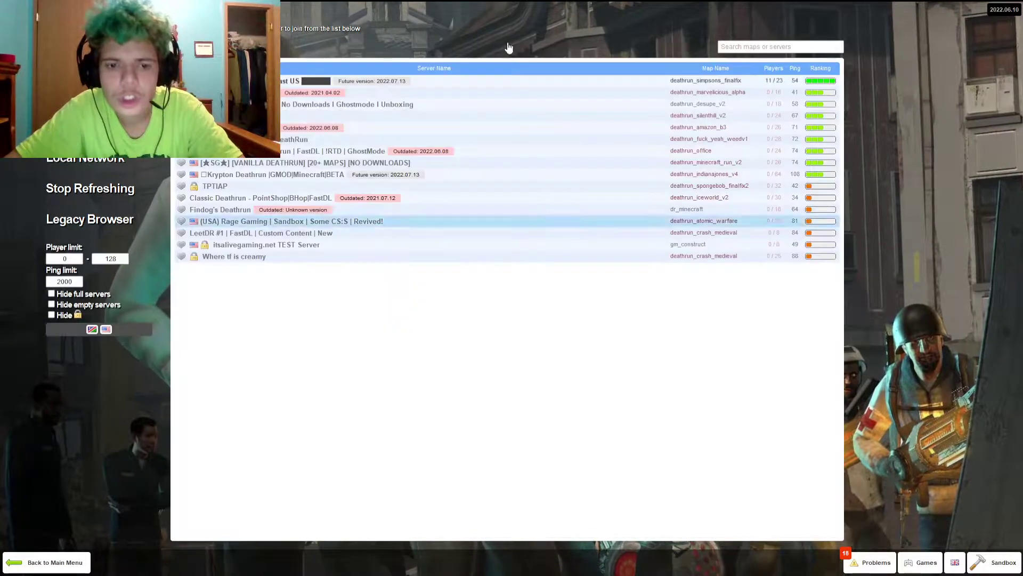
left_click(652, 85)
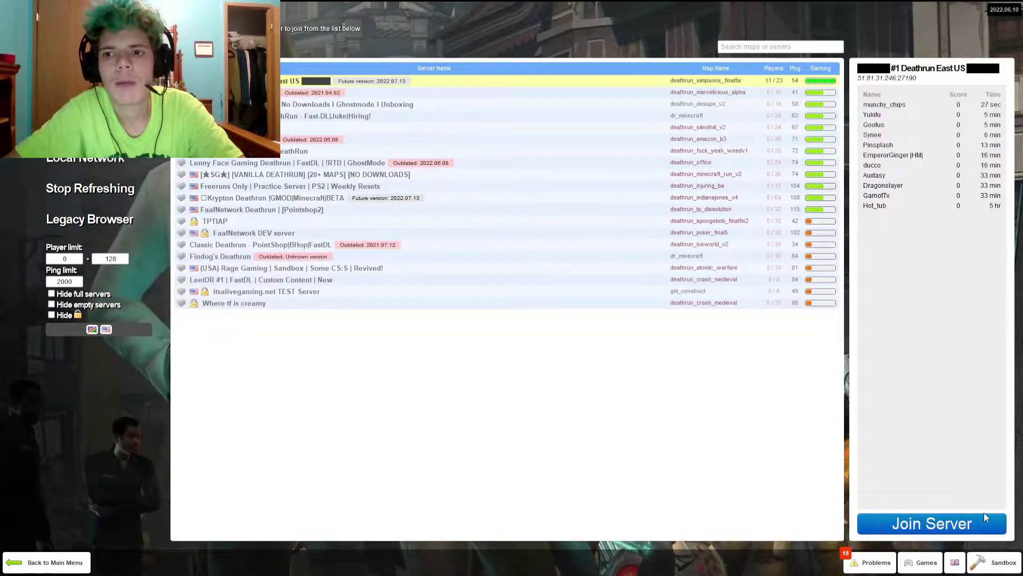
left_click(978, 527)
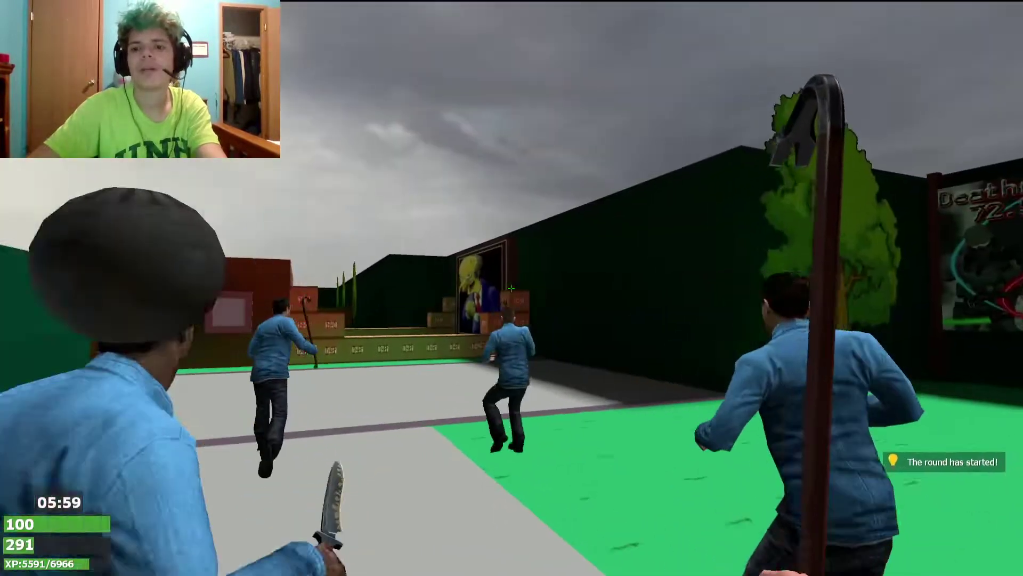
- Climb the green platform and striped steps, pass the Duff boxes, and enter the dark corridor
key("w")
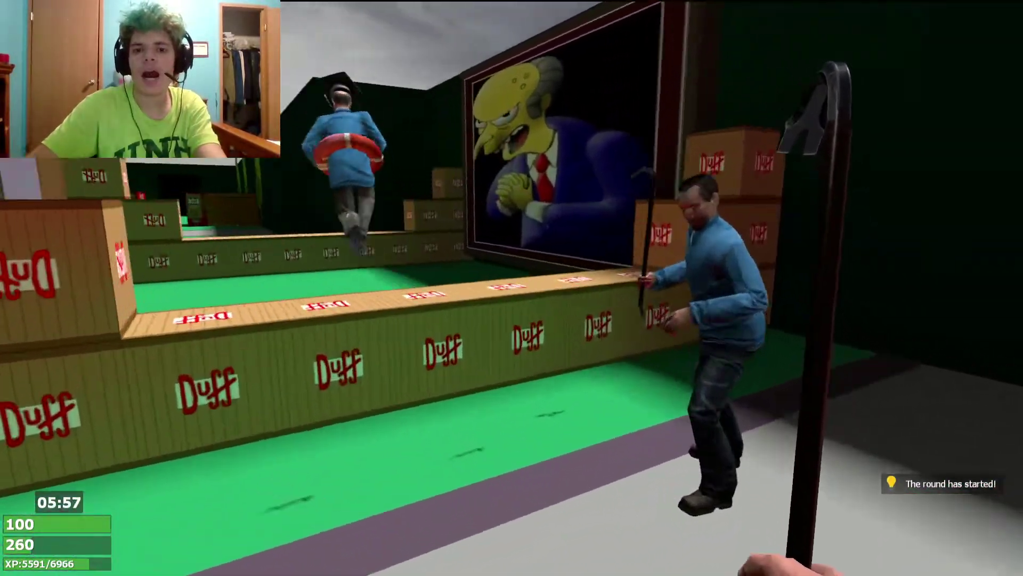
key("space")
key("w")
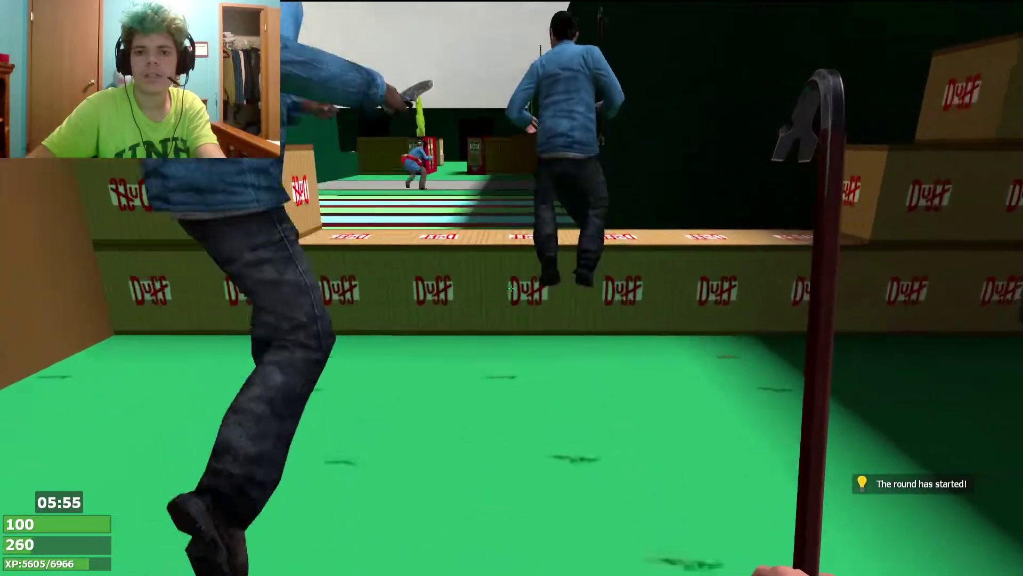
key("space")
key("w")
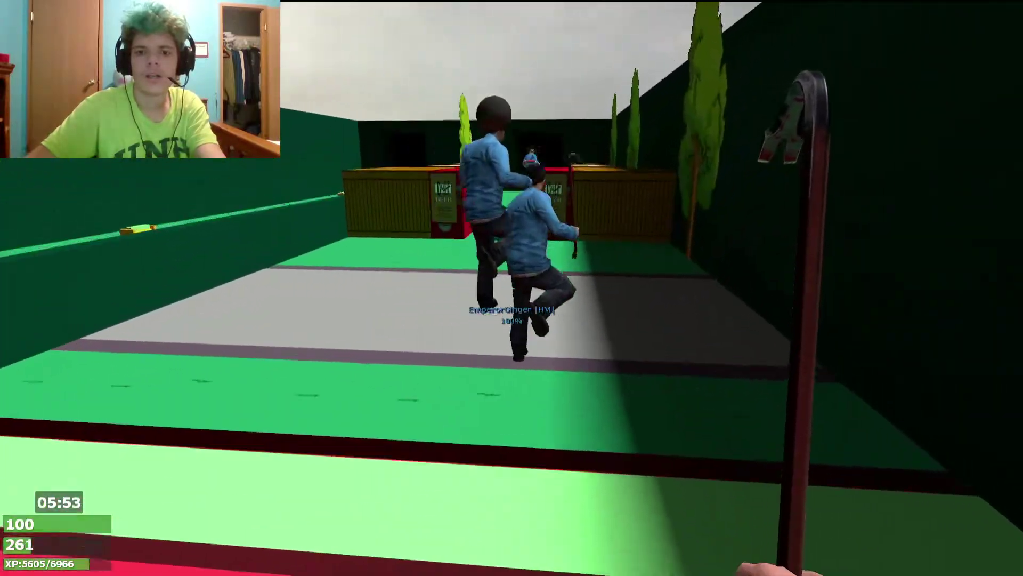
key("w")
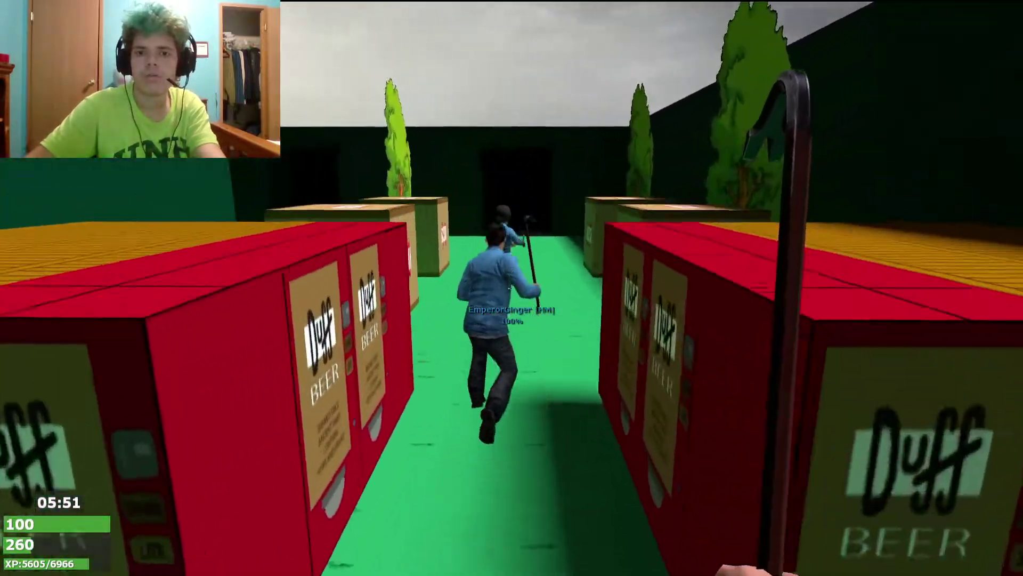
key("w")
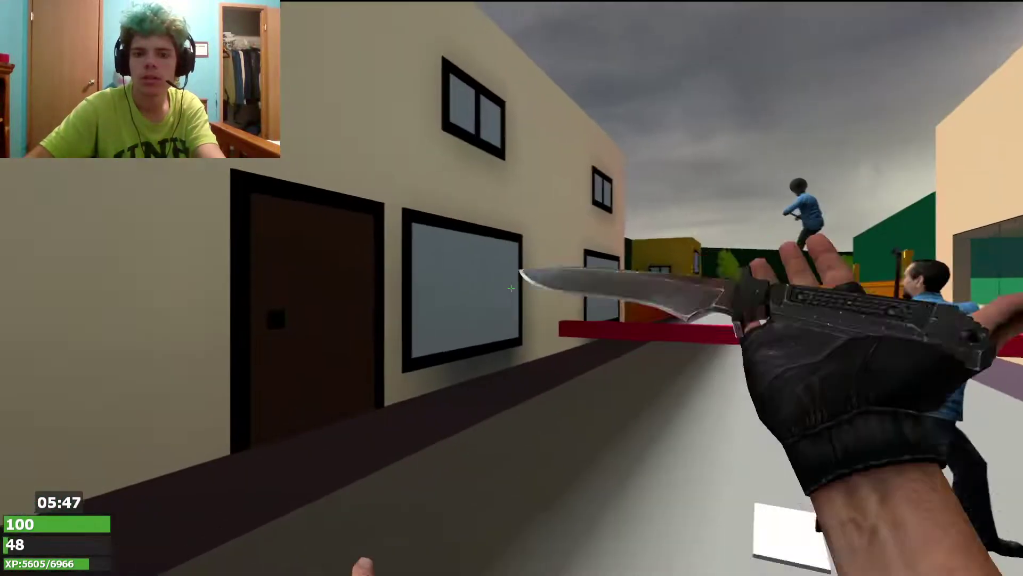
- Run the street with the knife, jumping the red bar and holed road, then cross the Duff crates
key("w")
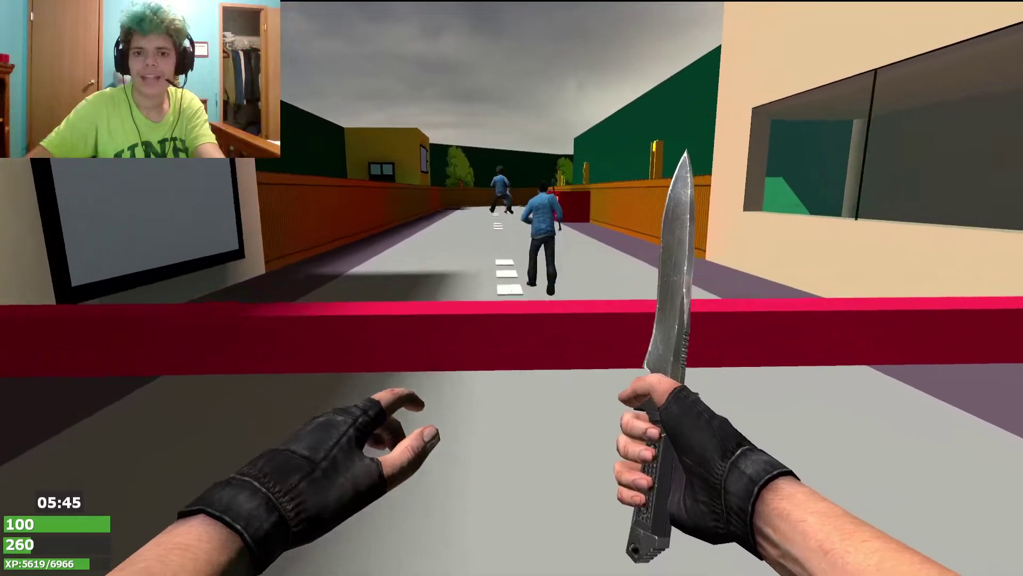
key("w")
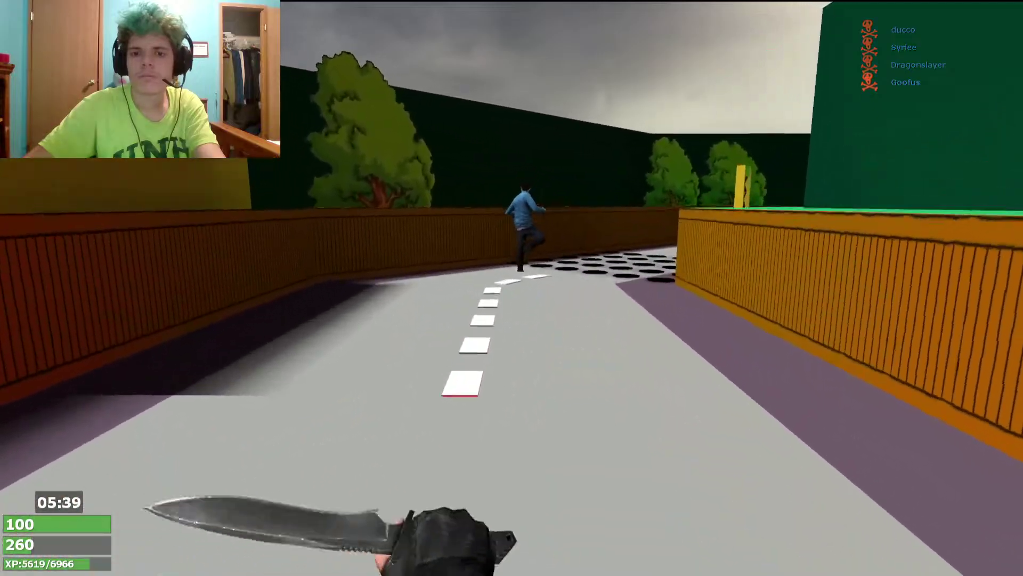
key("w")
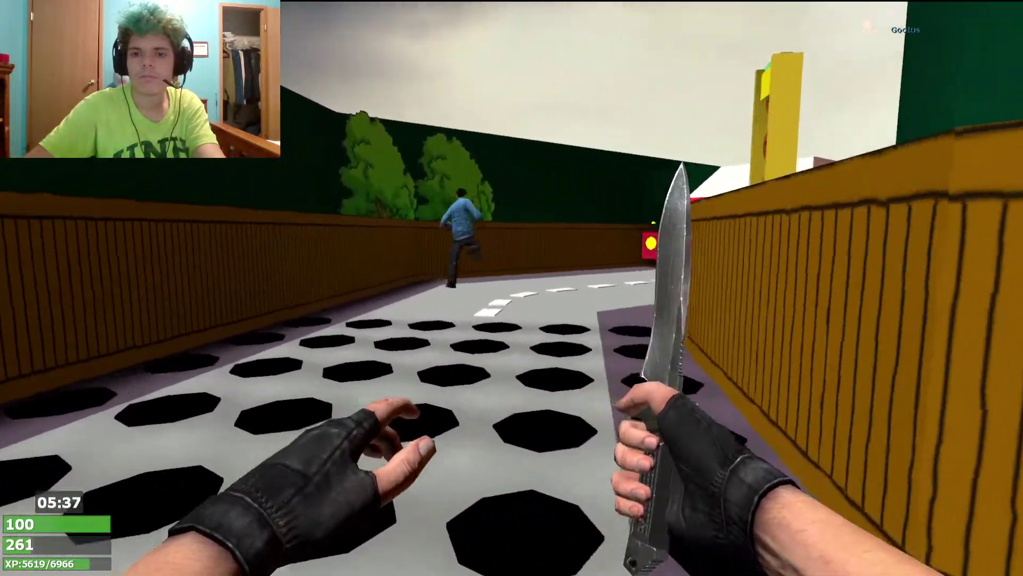
key("w")
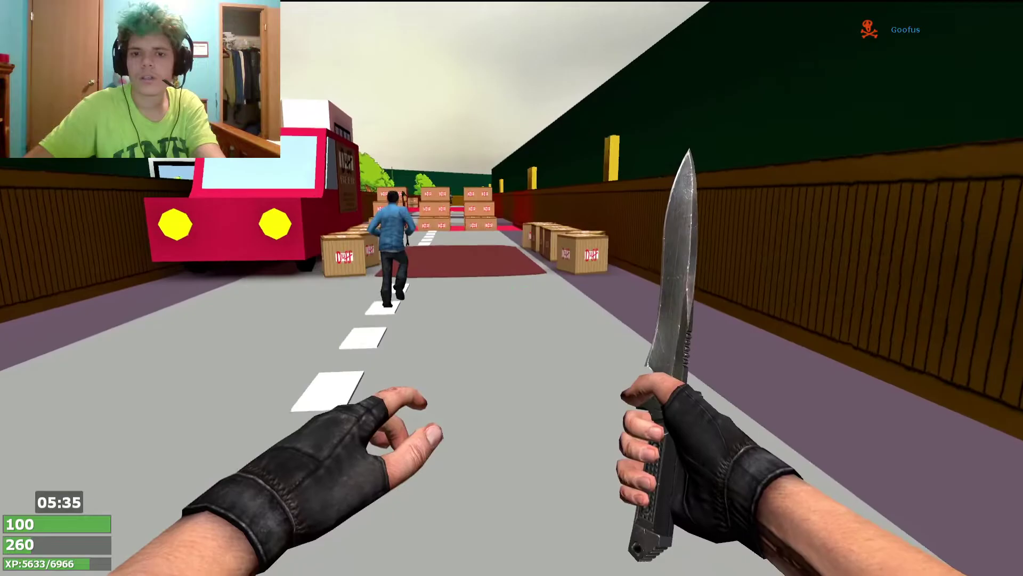
key("w")
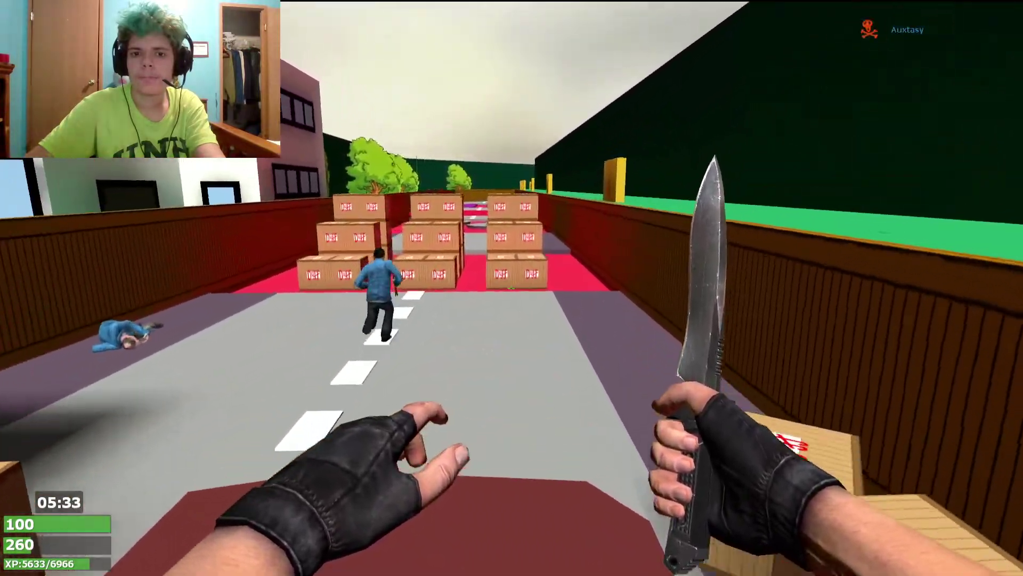
key("w")
key("space")
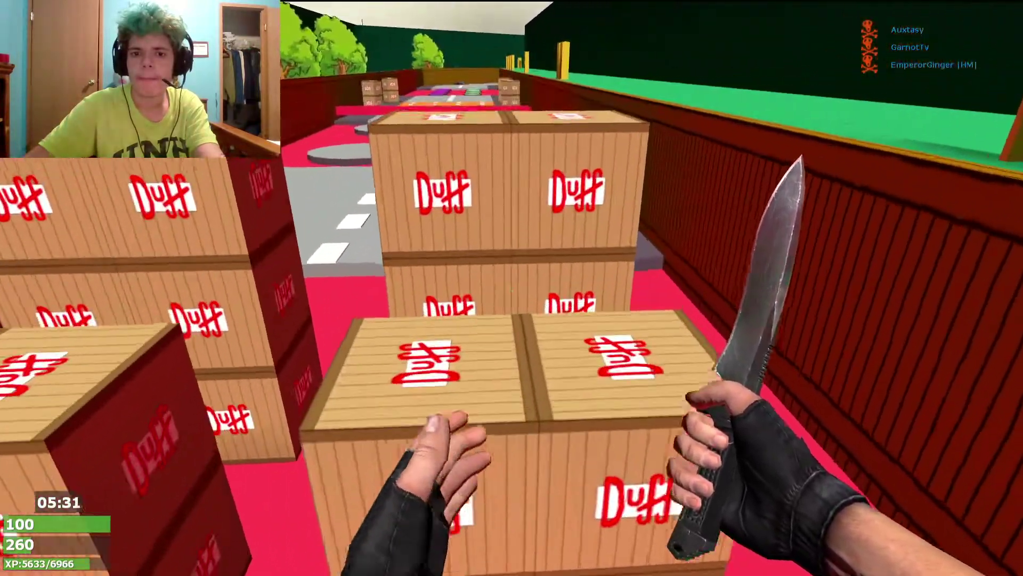
- Cross the red floor and orange road, then hop across the hexagon platforms
key("w")
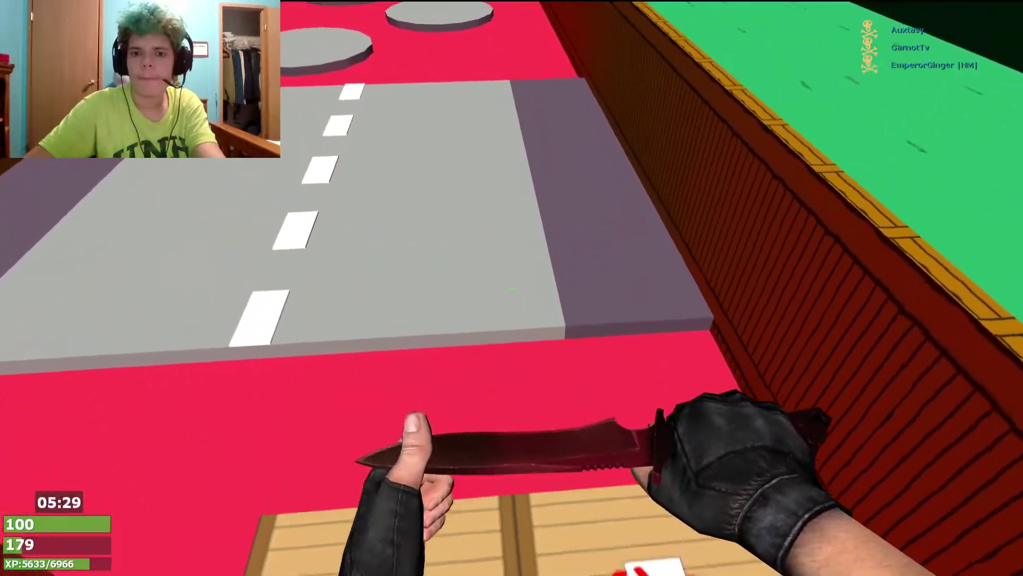
key("w")
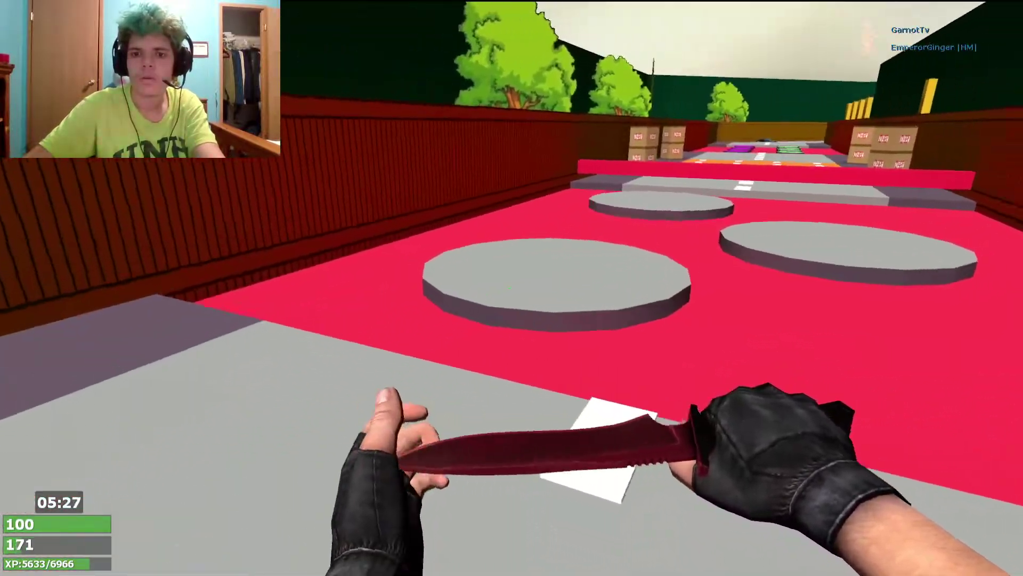
key("w")
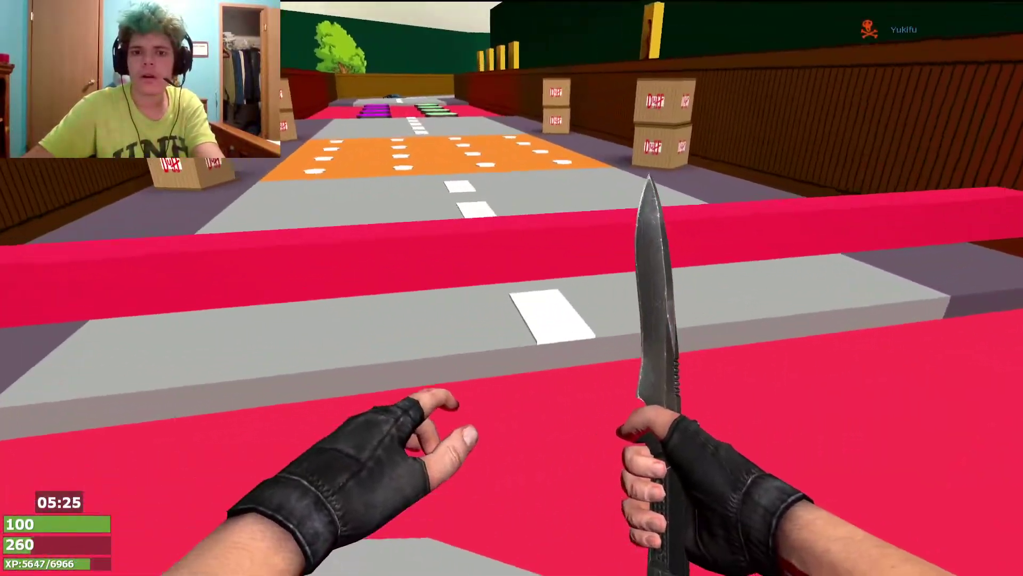
key("w")
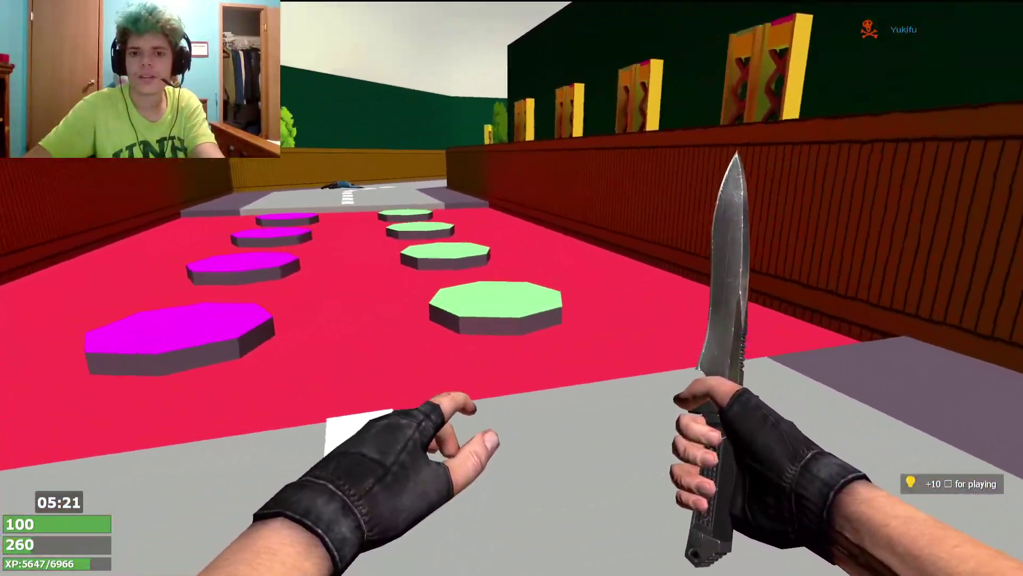
key("w")
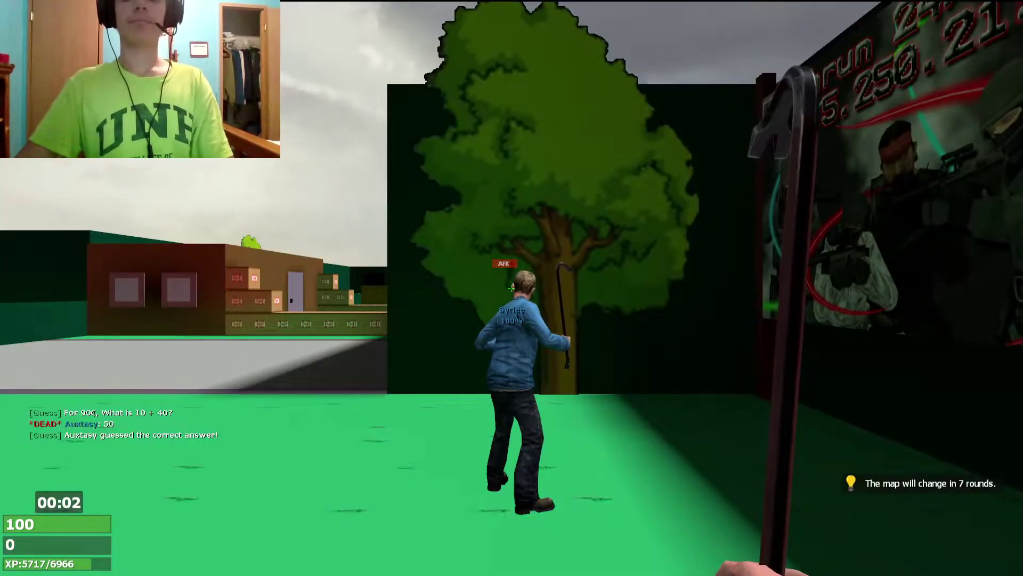
- Start the new round and jump onto the Duff crates and the striped path
key("w")
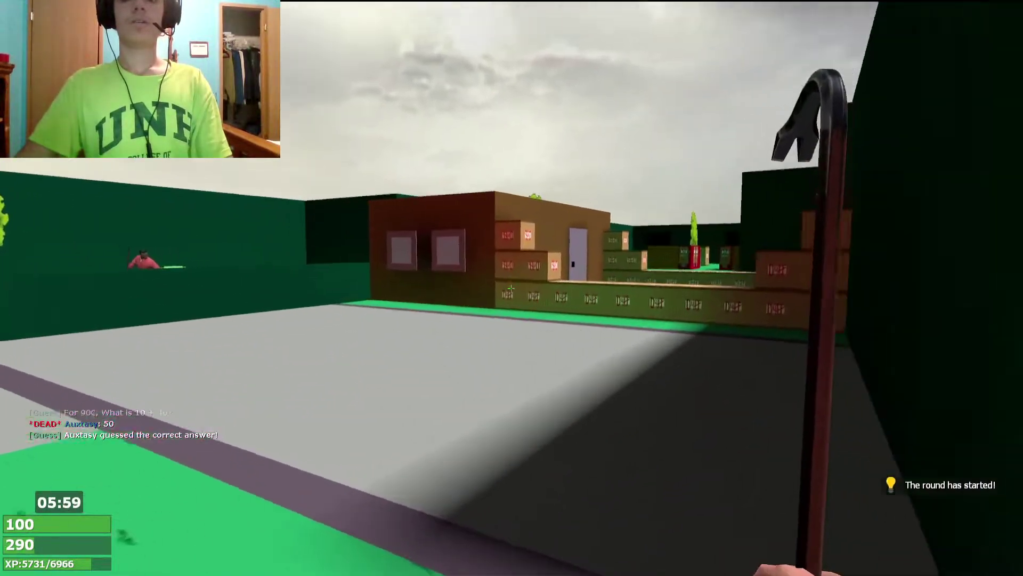
key("space")
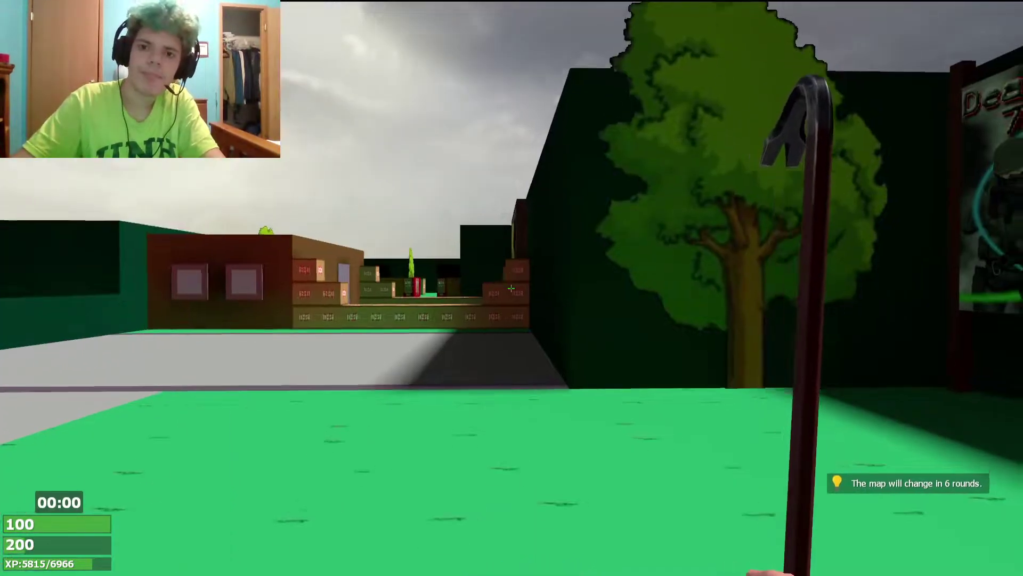
key("w")
key("w")
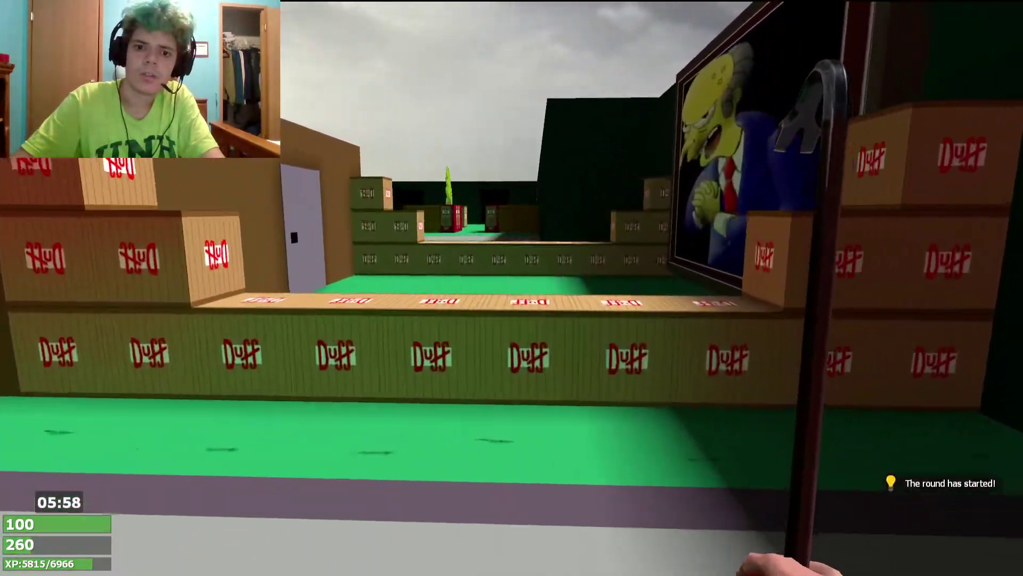
key("w")
key("space")
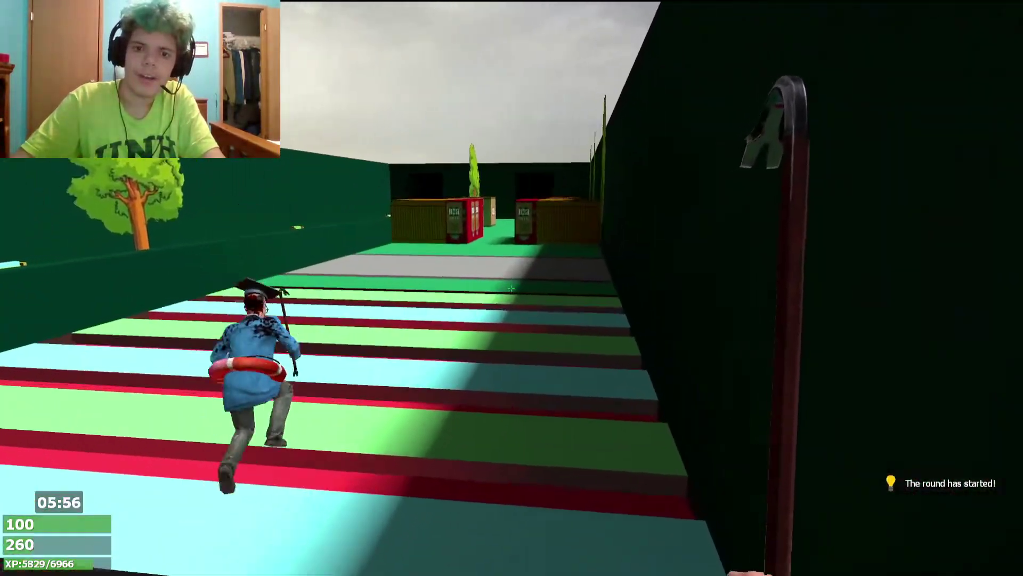
- Pass the Duff machines and dark doorway, then run the street past the red barrier and truck
key("w")
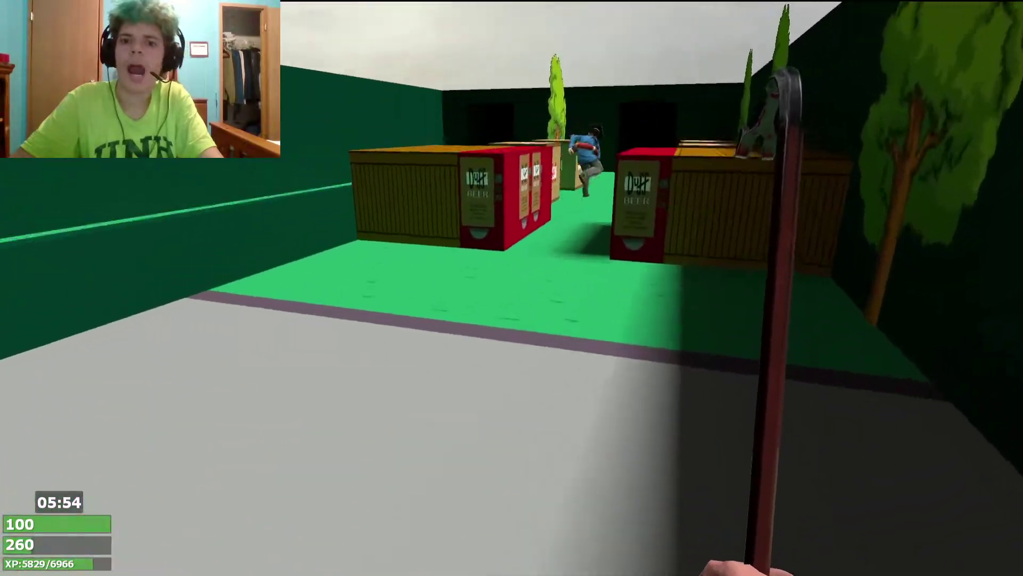
key("w")
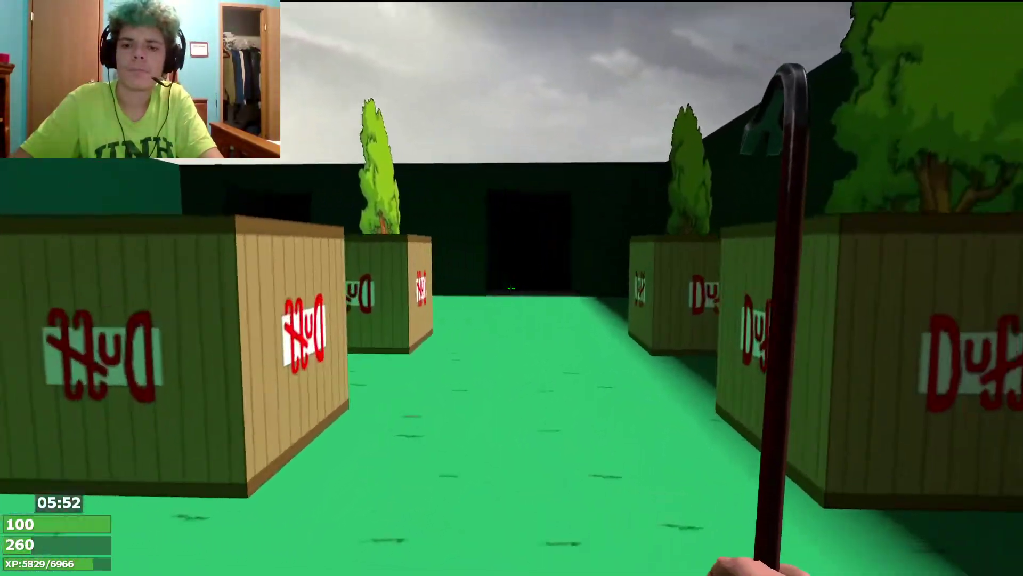
key("w")
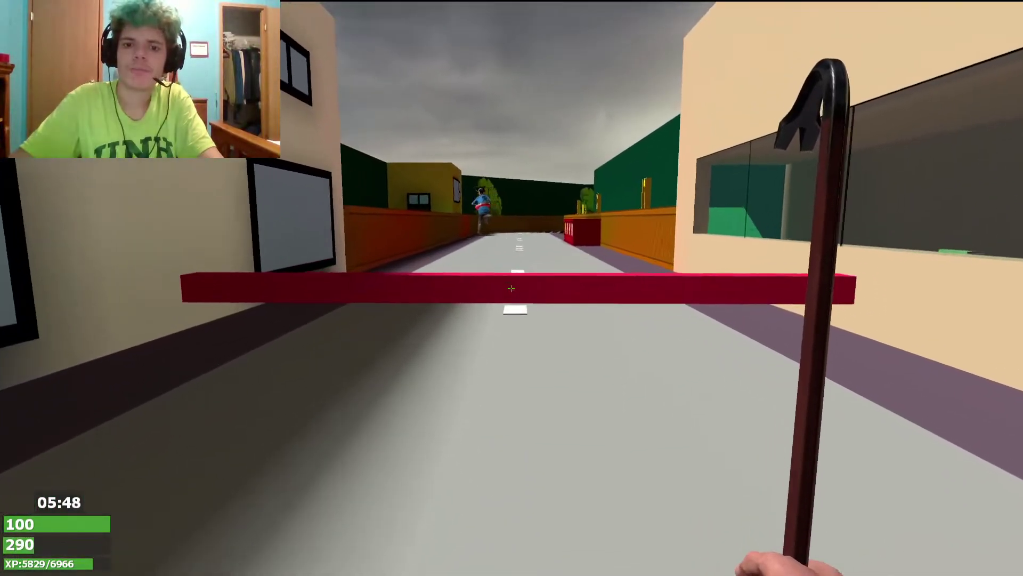
key("w")
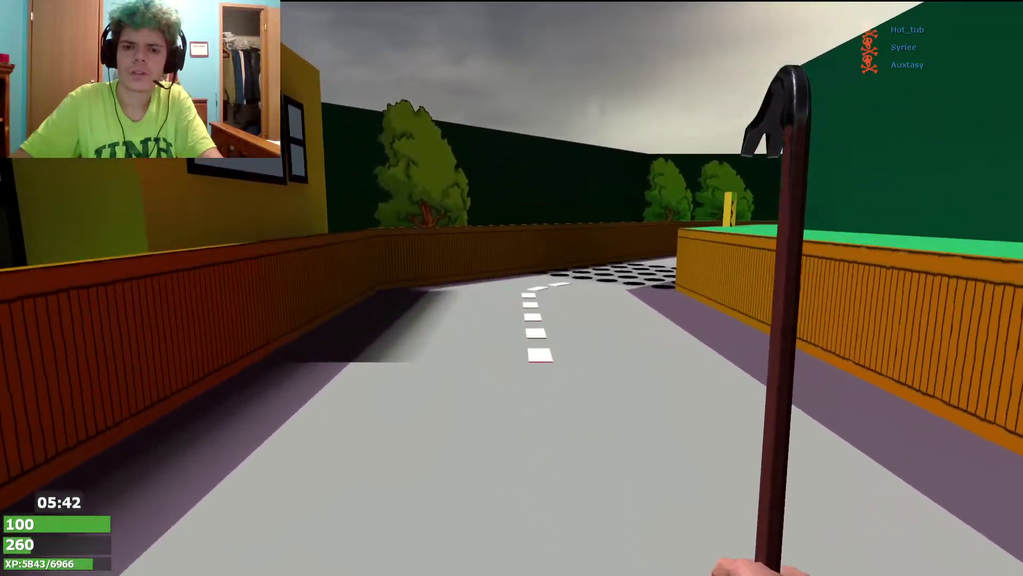
key("w")
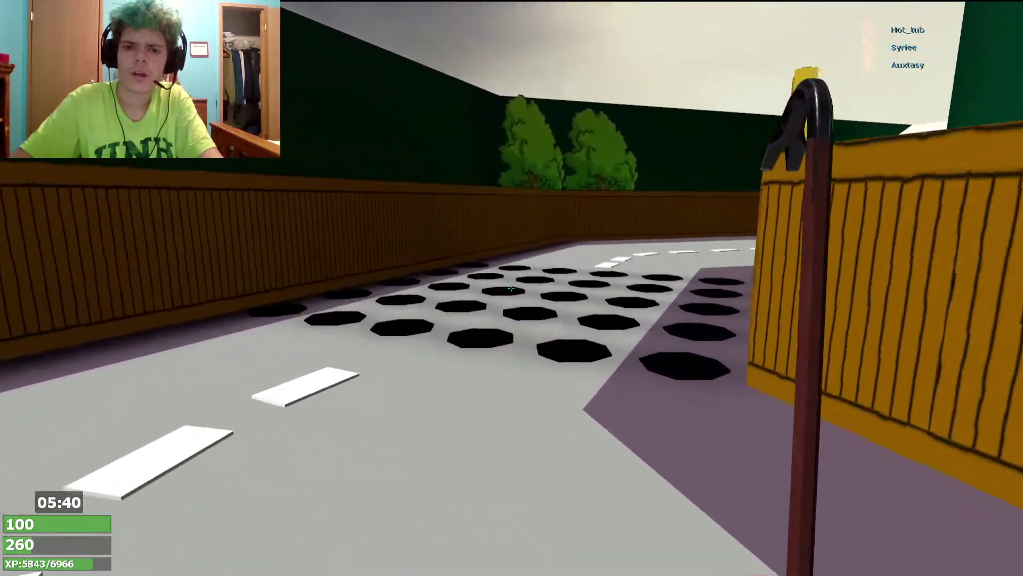
key("w")
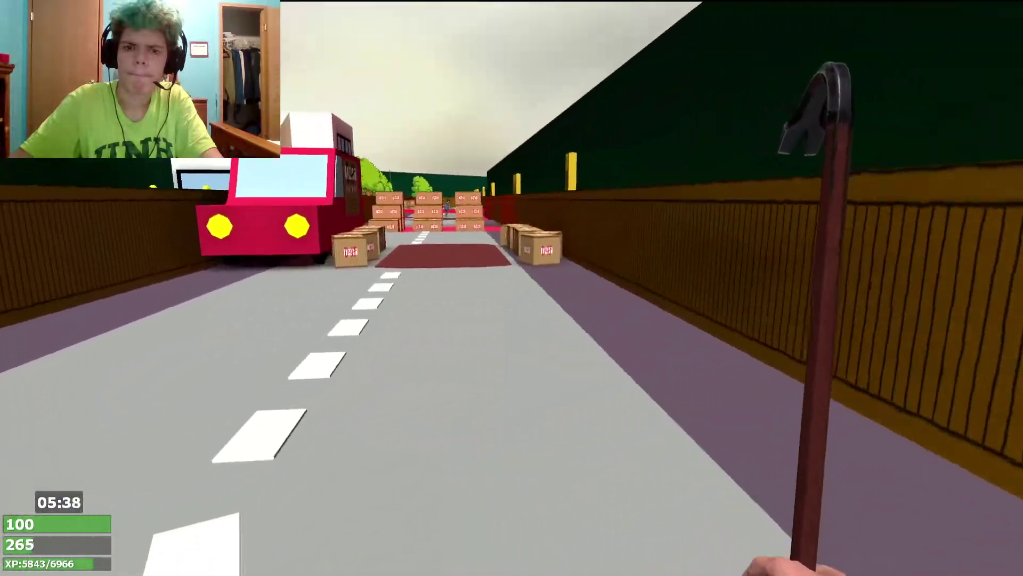
key("w")
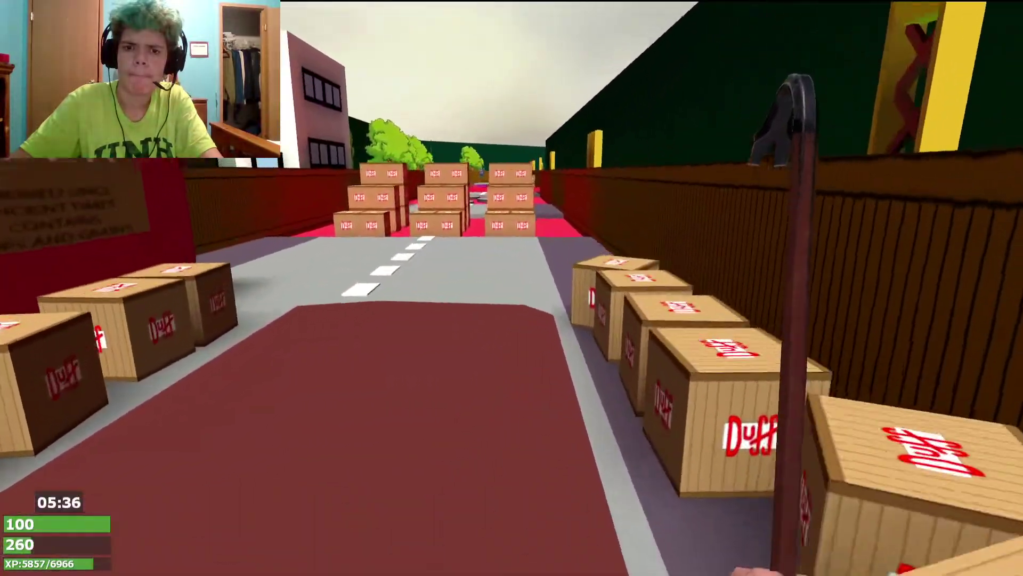
- Cross the Duff crates, red floor and orange section, then run the grey road to Krusty Burger
key("w")
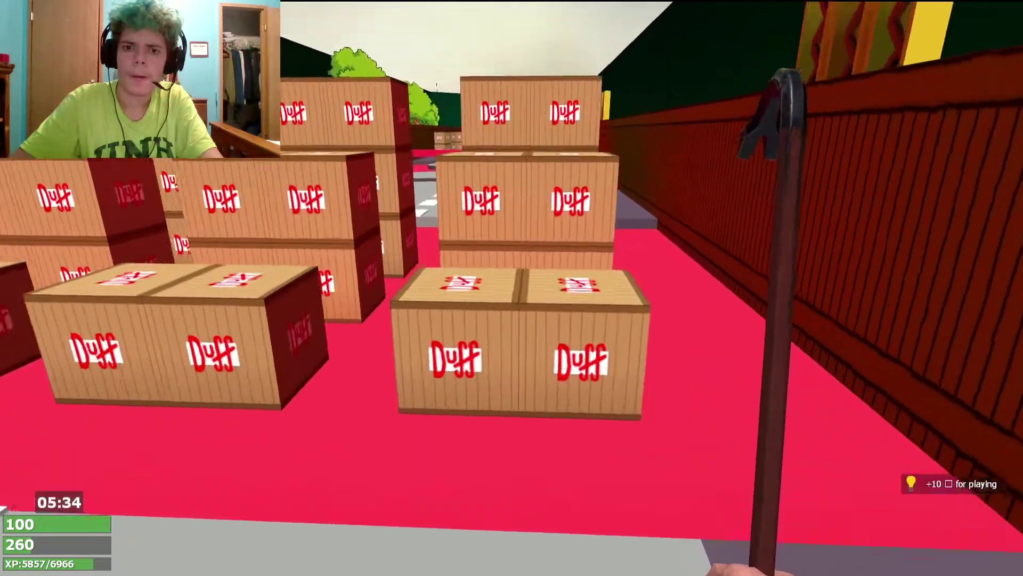
key("space")
key("space")
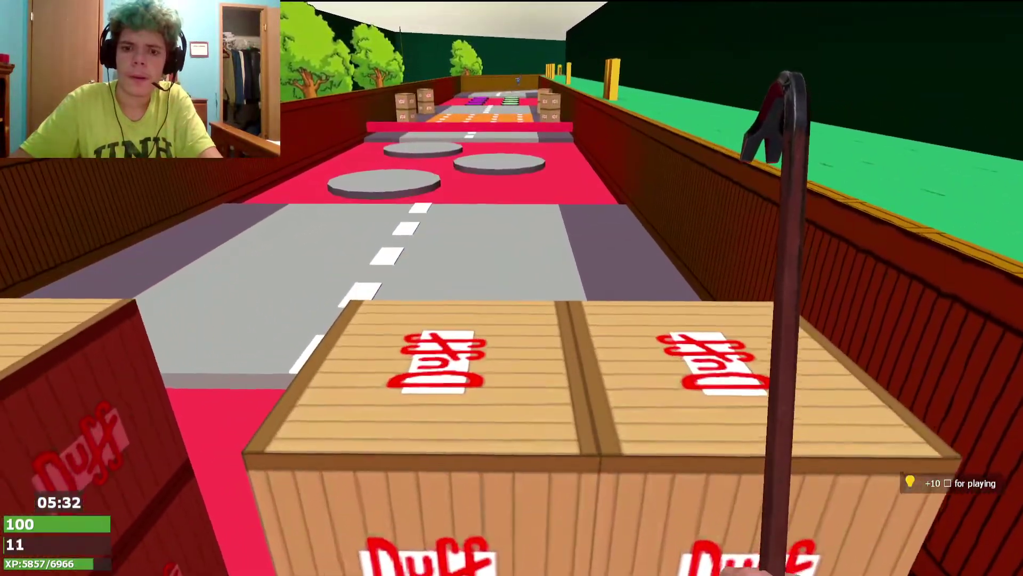
key("s")
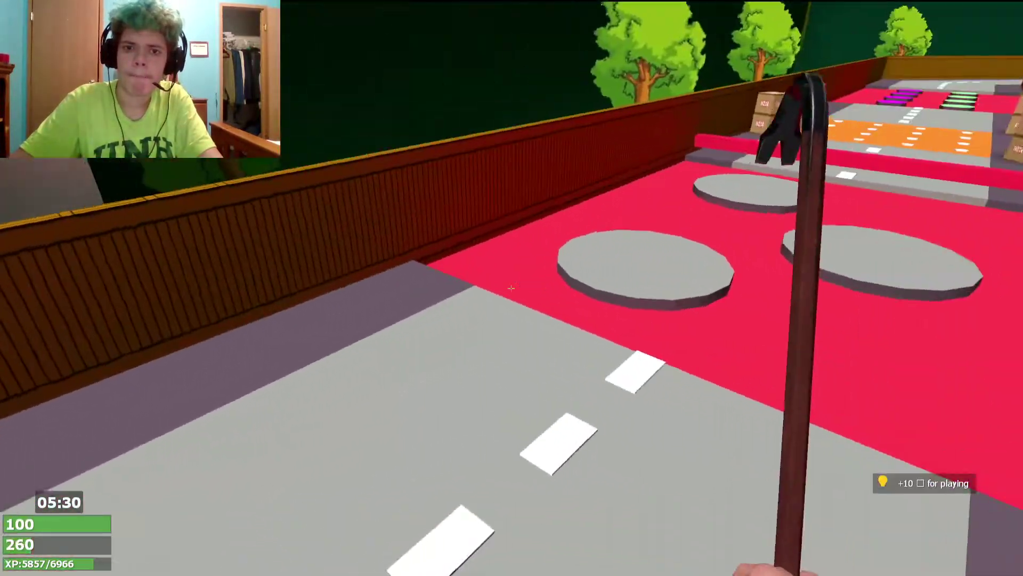
key("w")
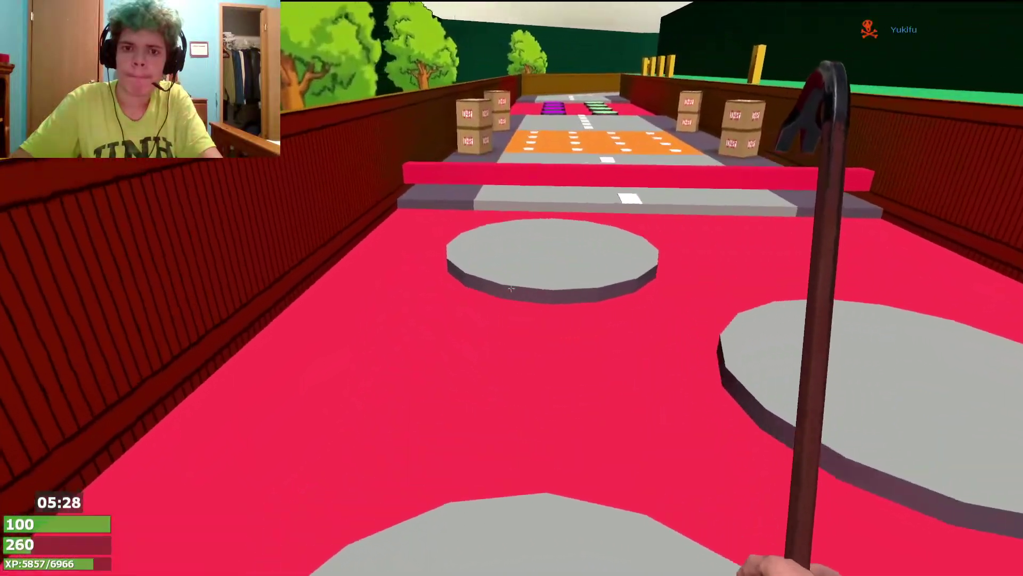
key("space")
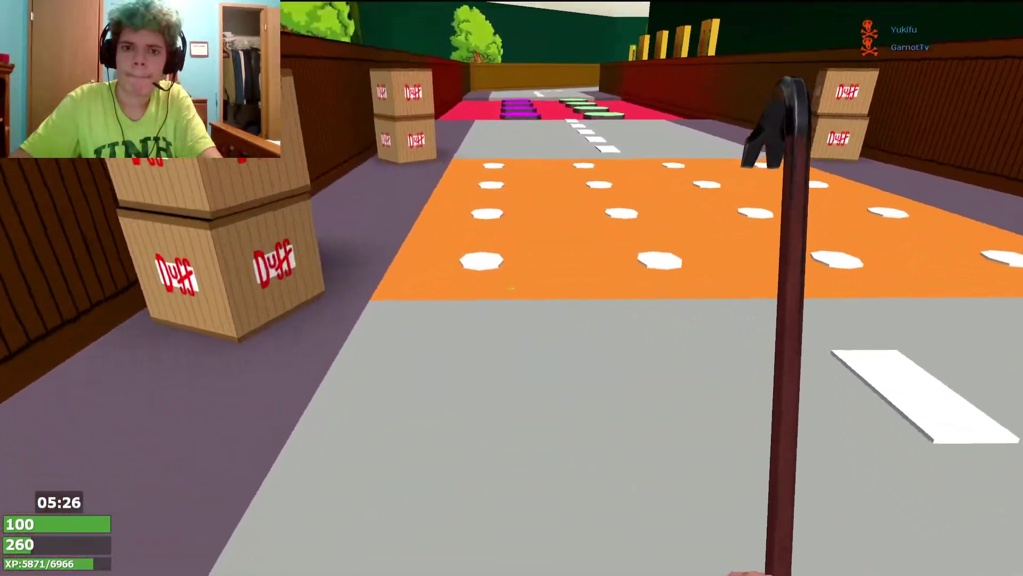
key("w")
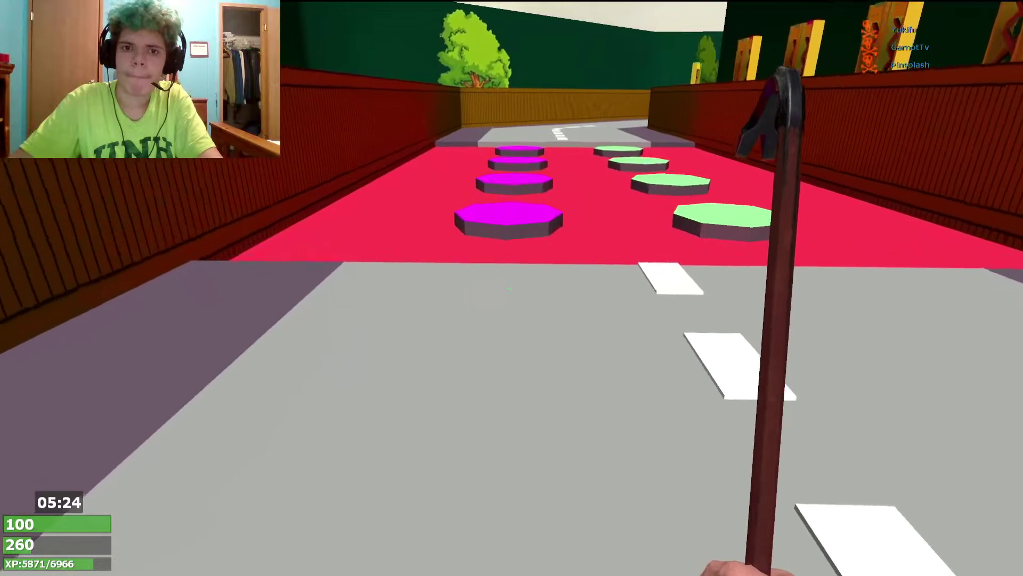
key("w")
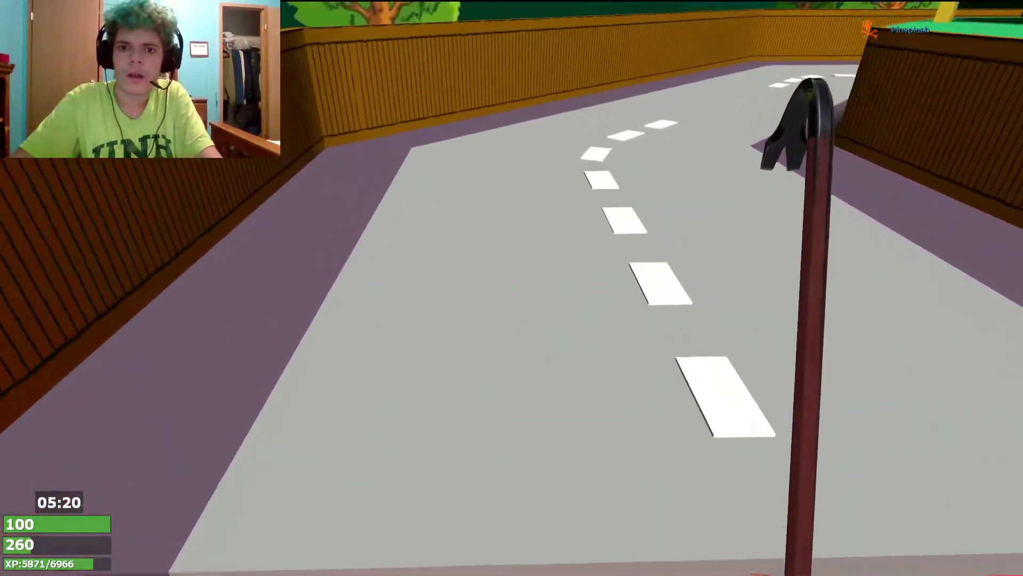
key("w")
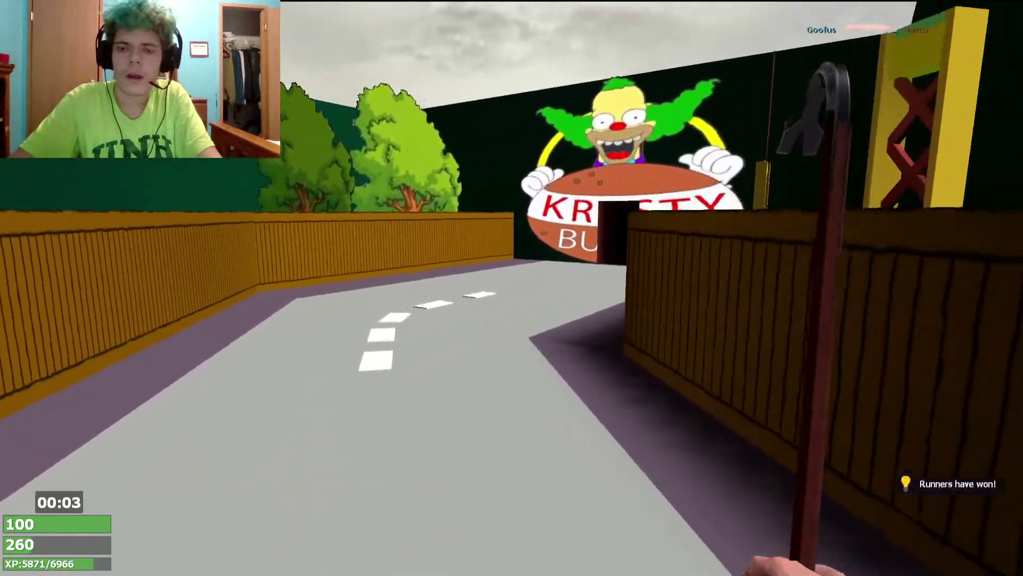
key("w")
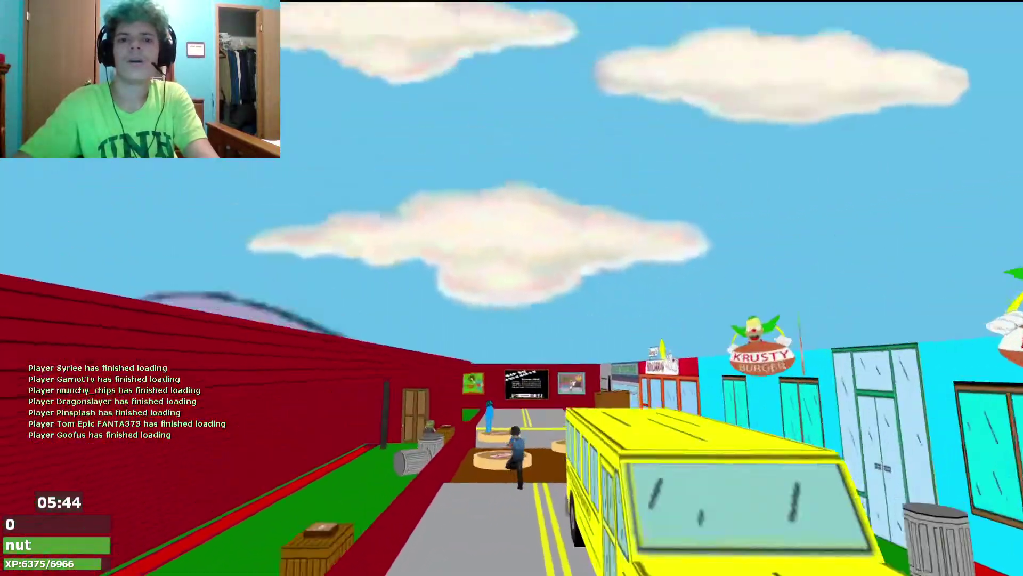
- Run the starting street over the brick ledge, past the Springfield billboard to the storefront
key("w")
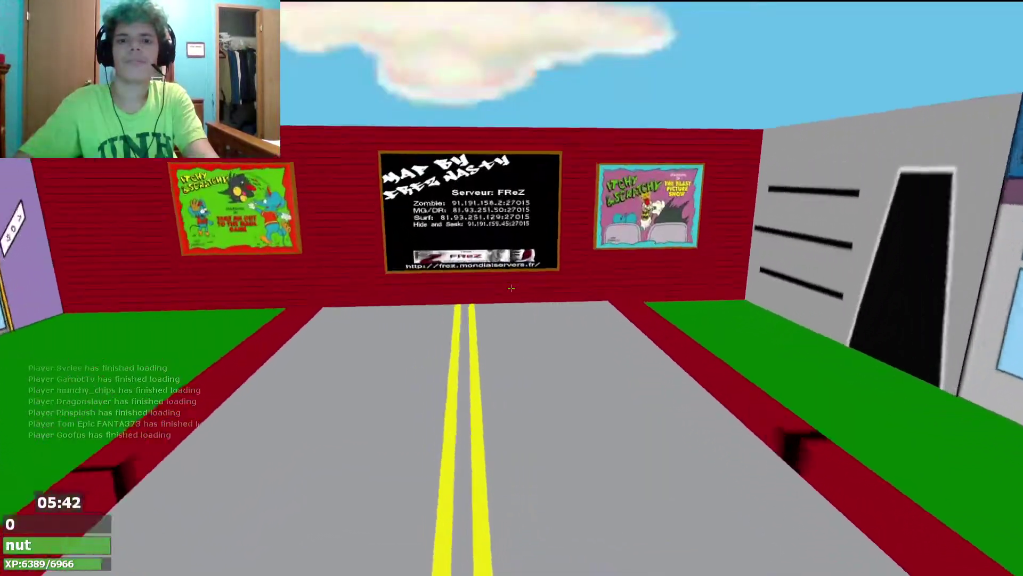
key("w")
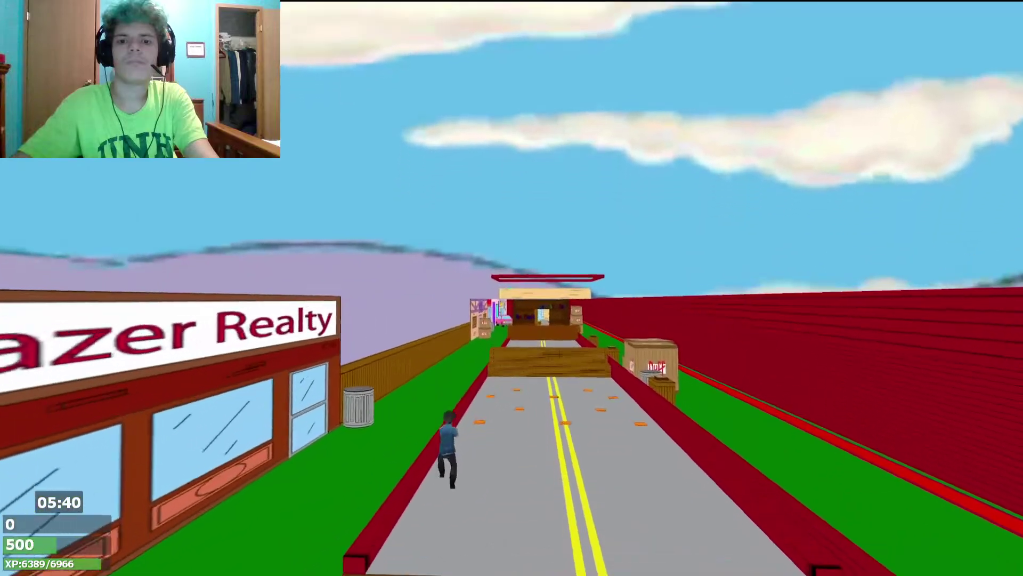
key("w")
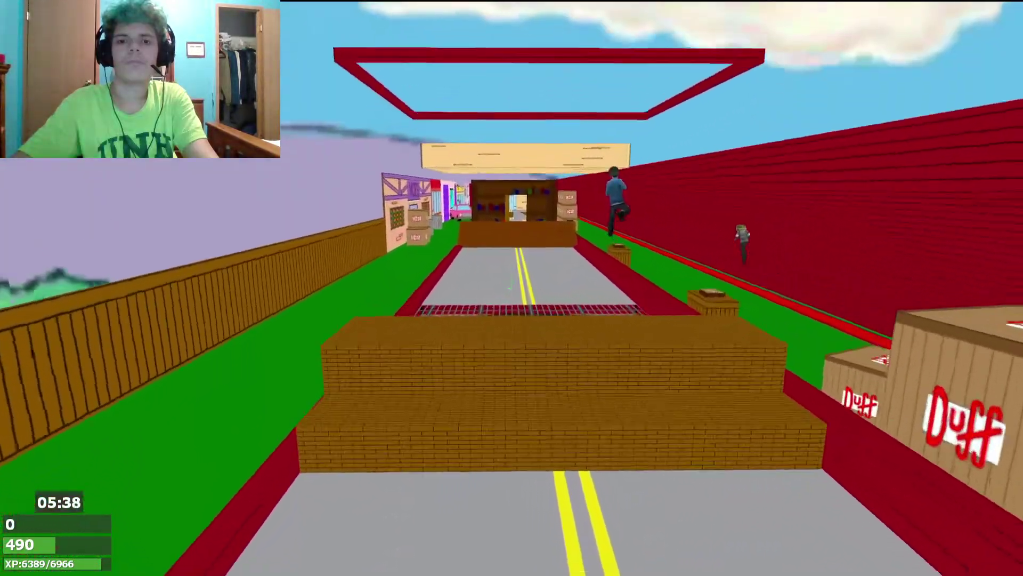
key("w")
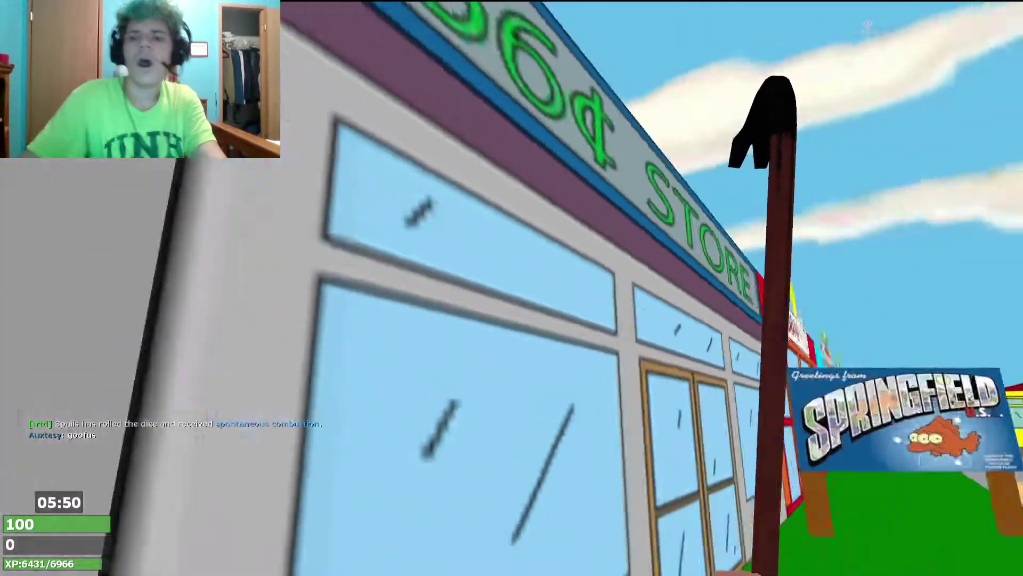
key("w")
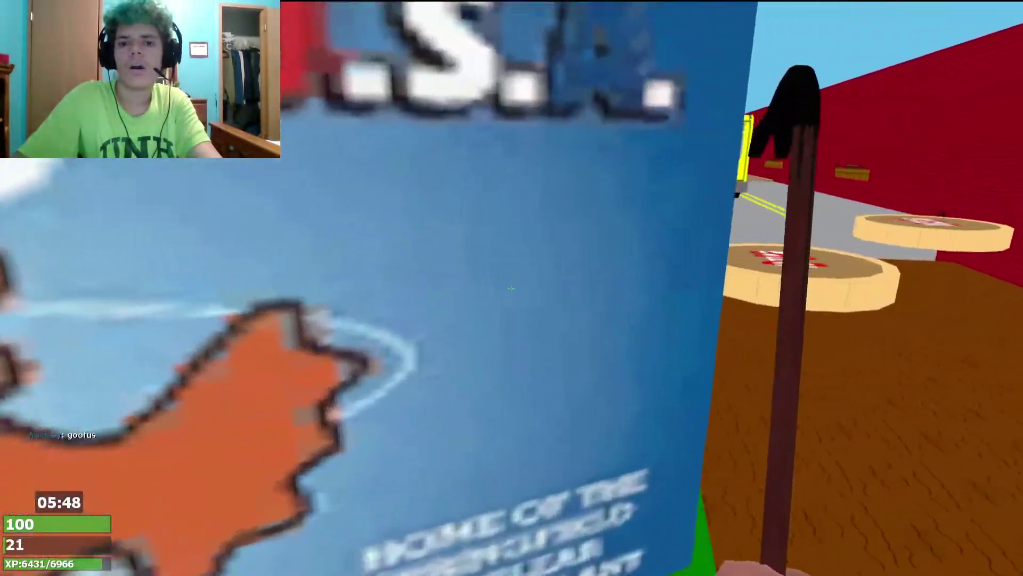
key("w")
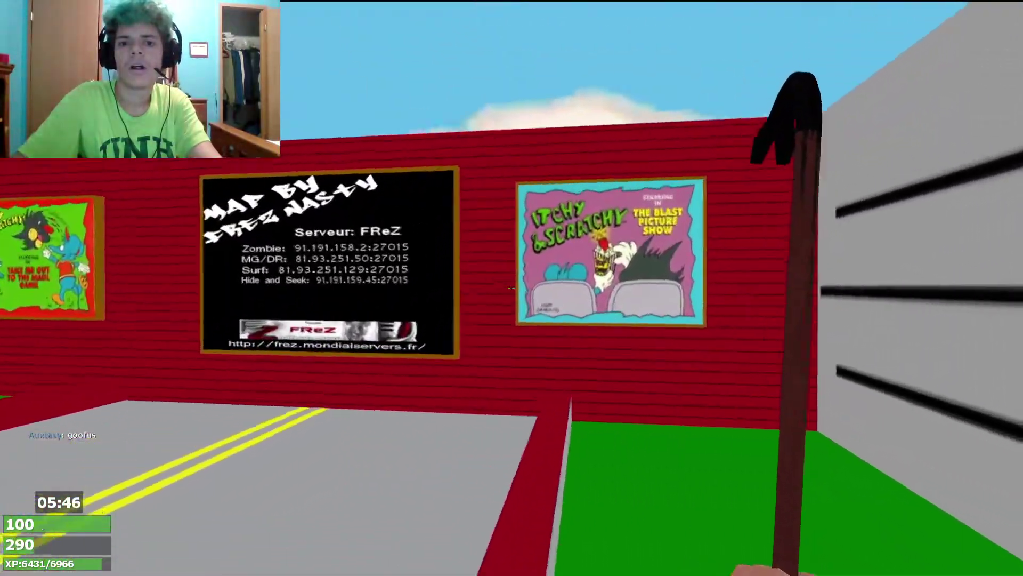
- Weave down the brown path between platforms toward the yellow bus and brick platform
key("w")
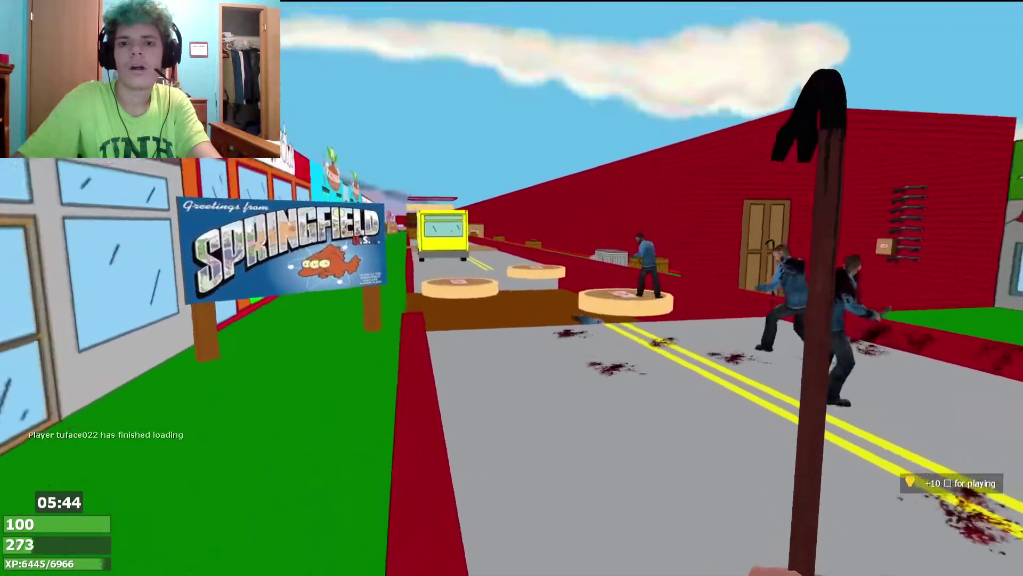
key("w")
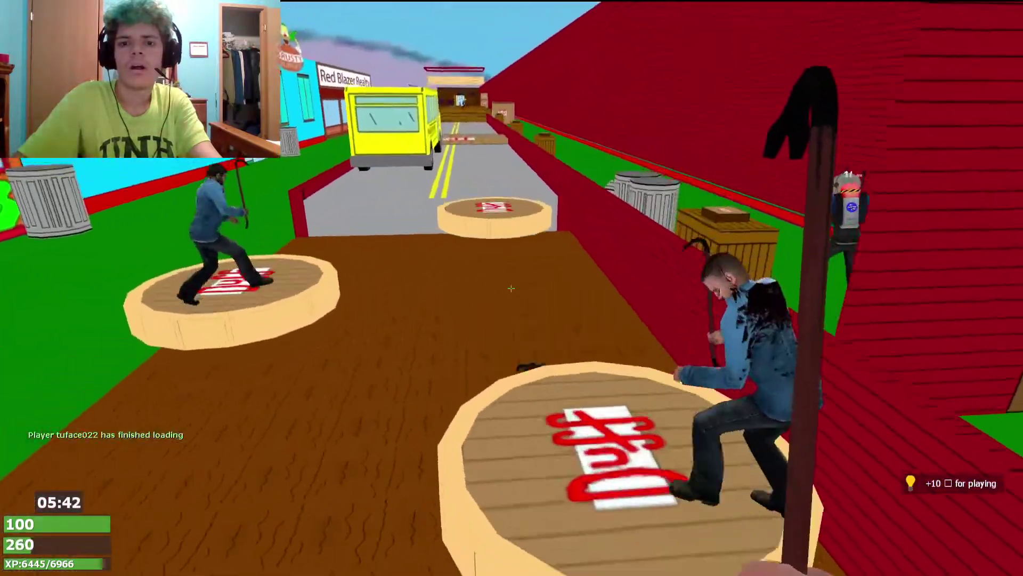
key("w")
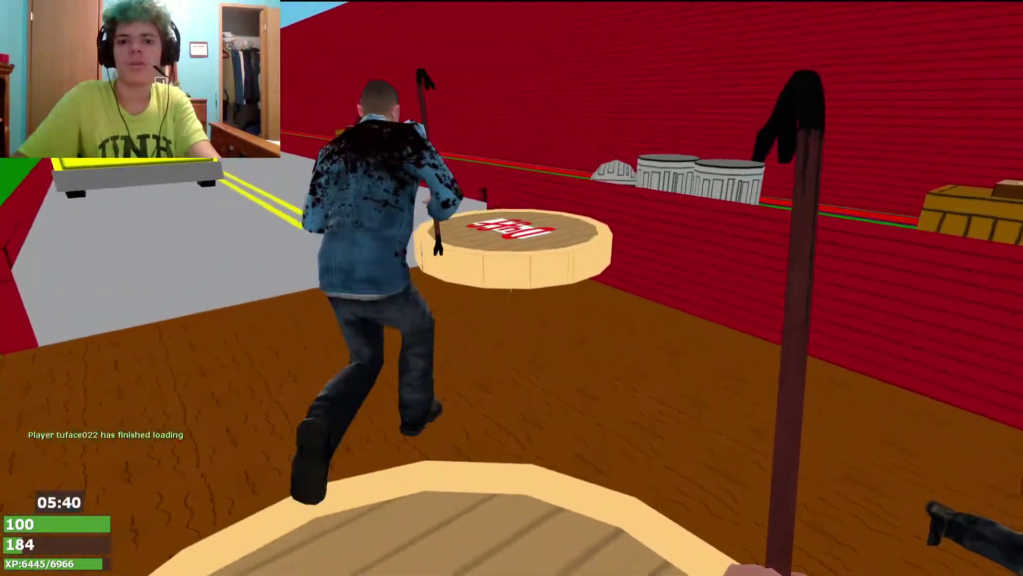
key("w")
key("w")
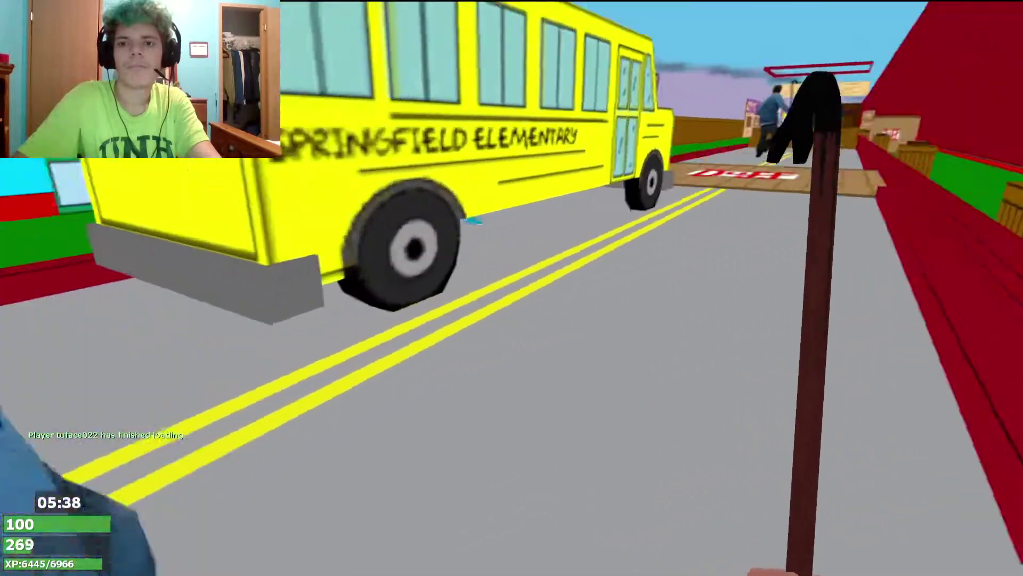
key("w")
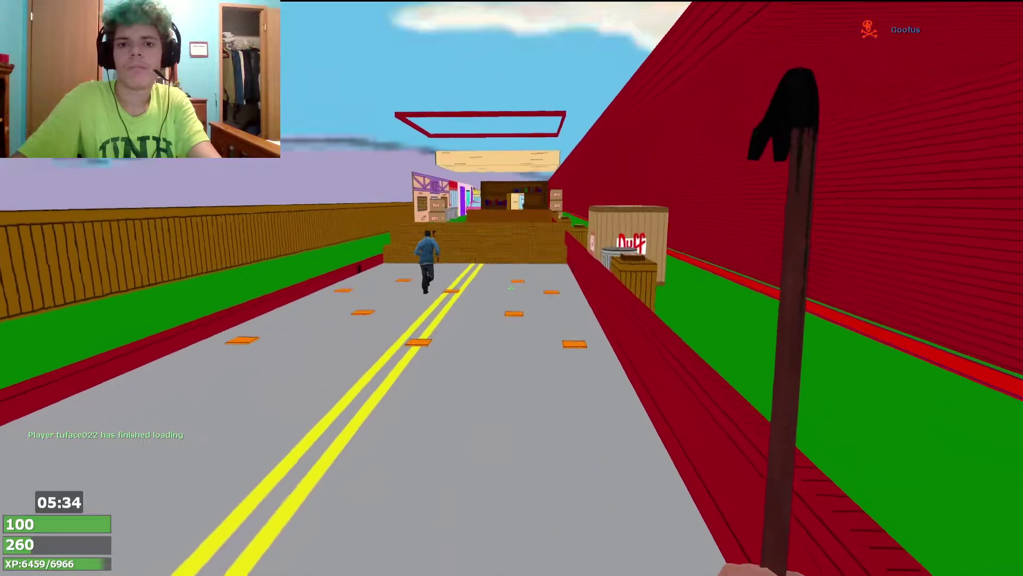
key("w")
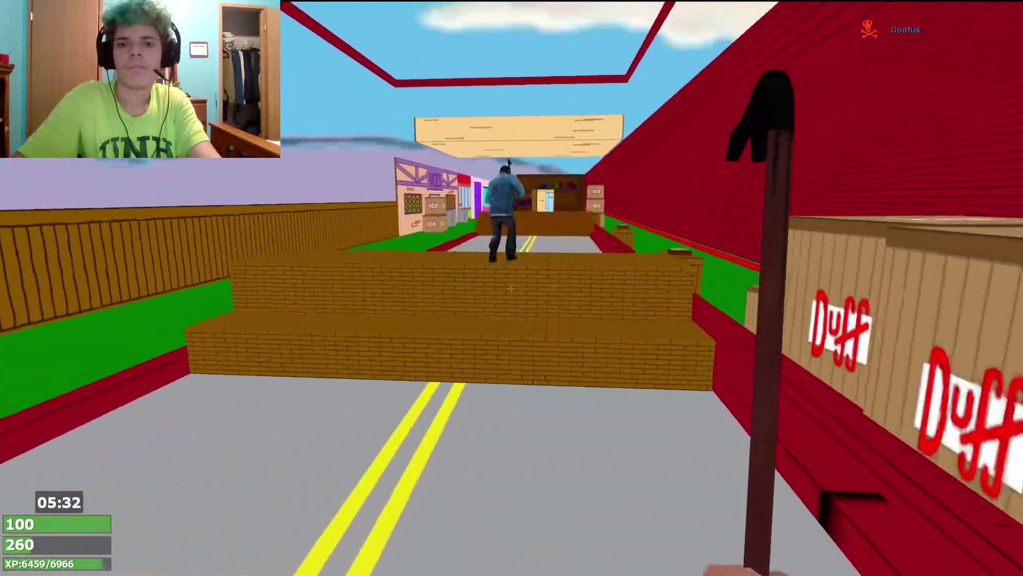
key("w")
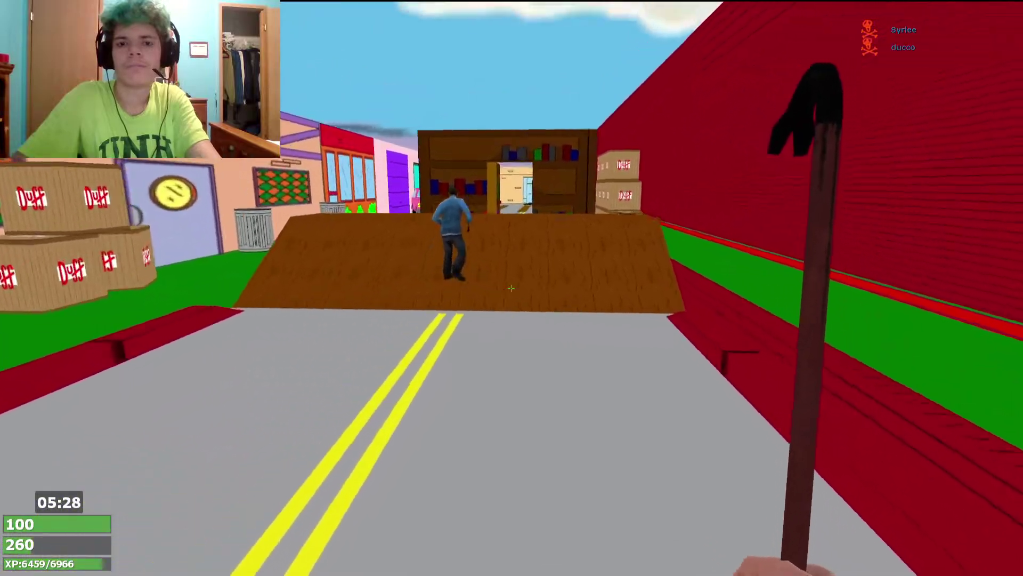
- Run through the bookshelf doorway, yellow building and brick archway to the grey pillars
key("w")
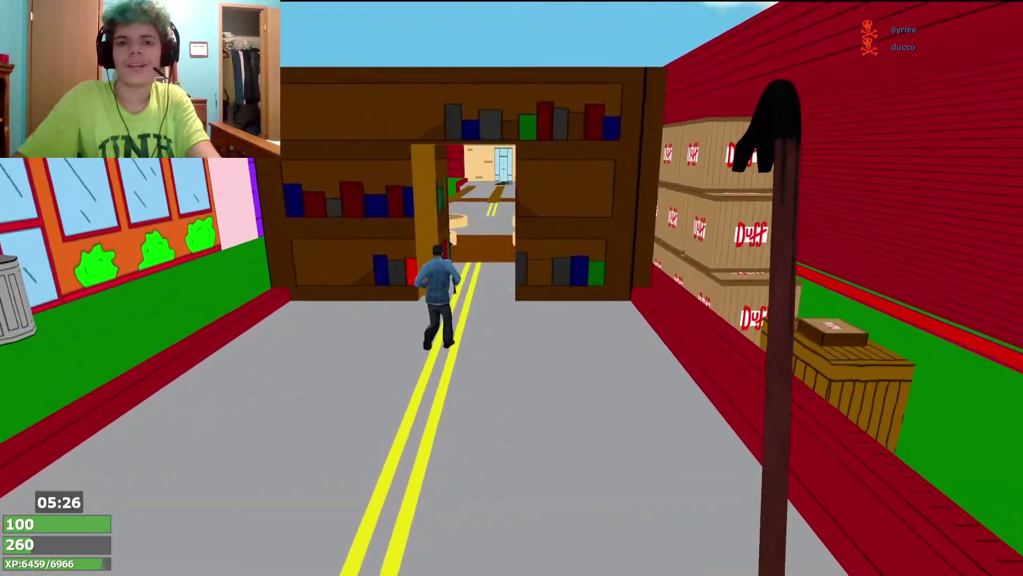
key("w")
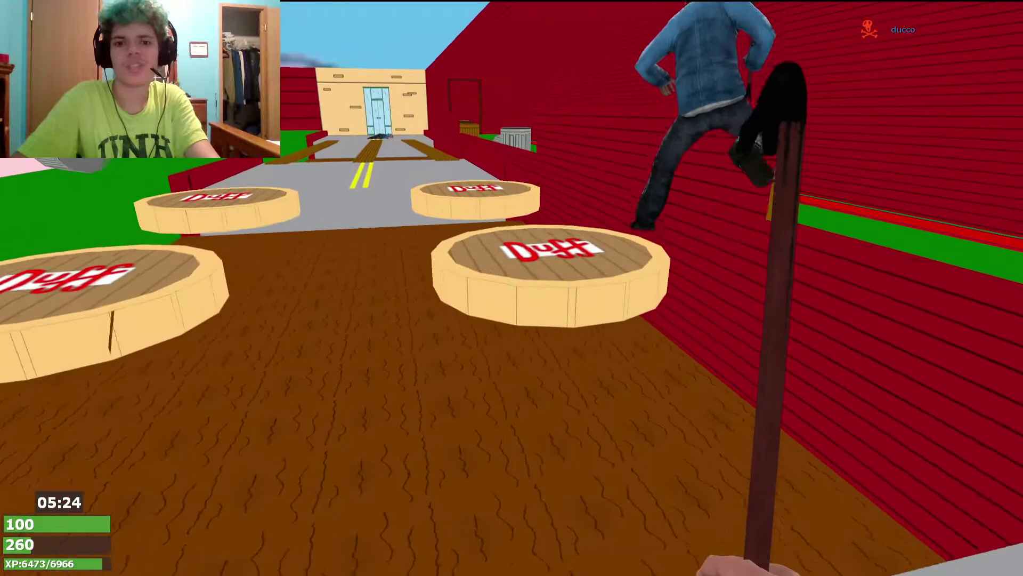
key("w")
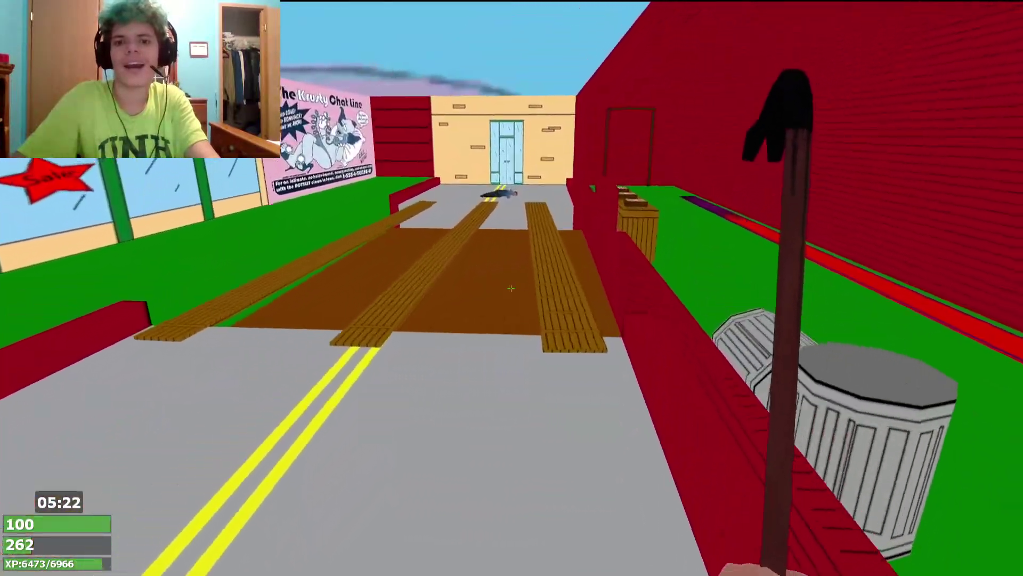
key("w")
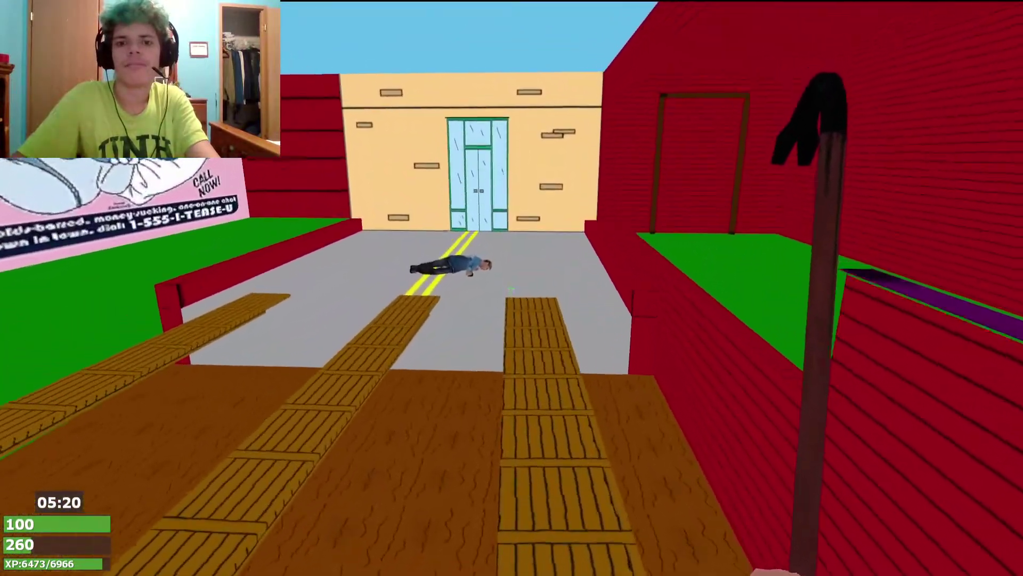
key("w")
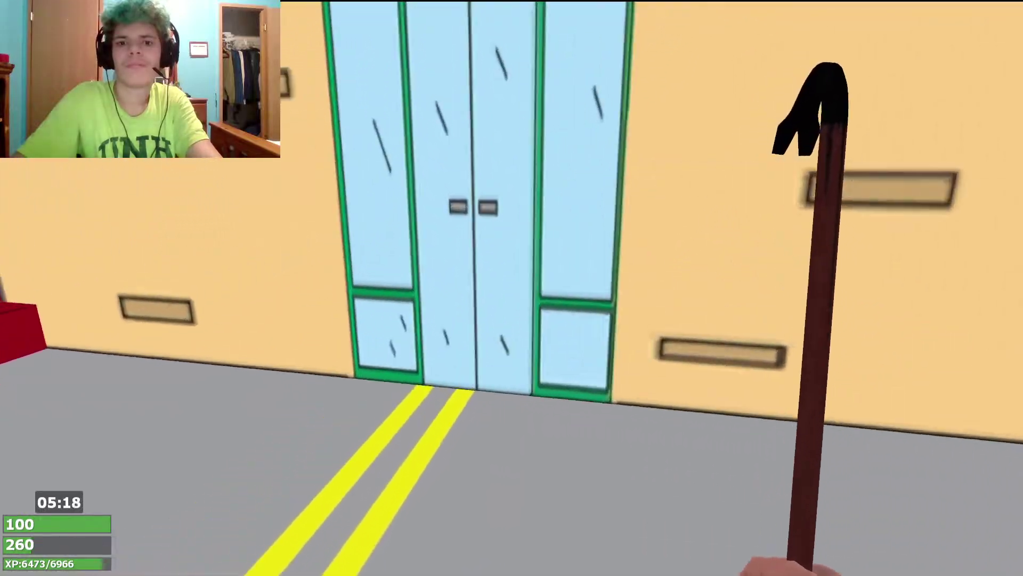
key("w")
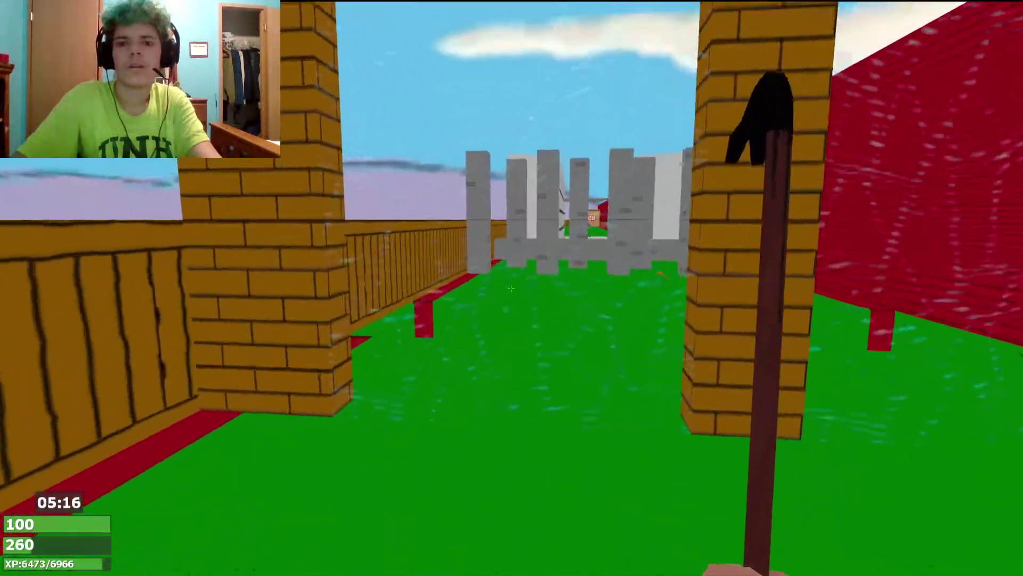
key("w")
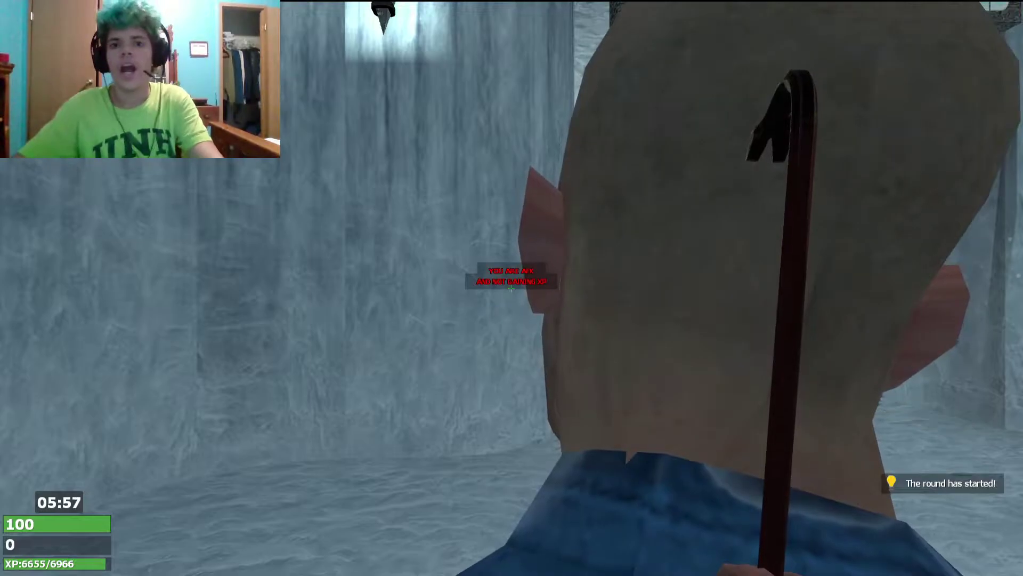
- After respawning, face down the icy corridor behind the other runners
key("w")
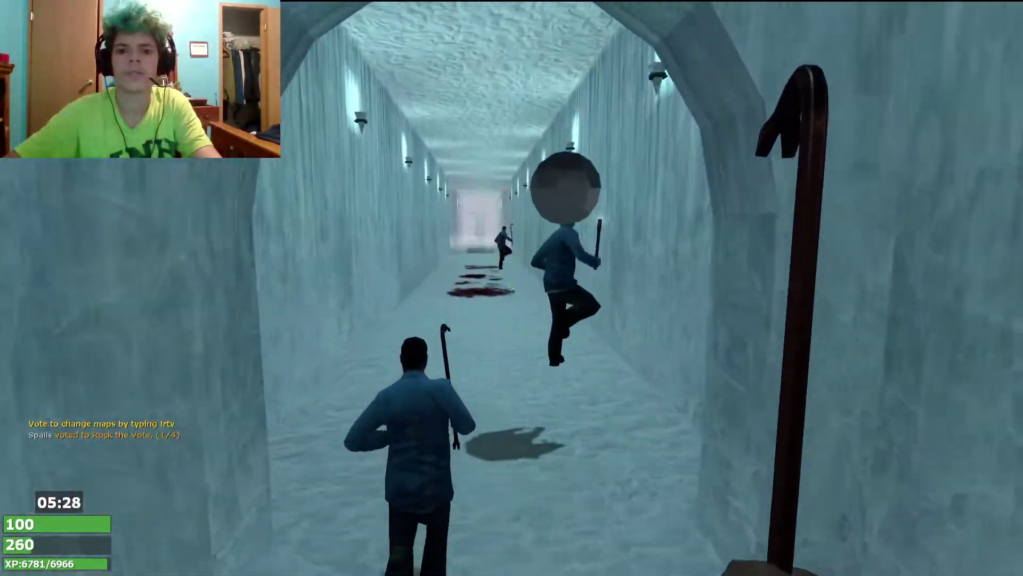
- Check the available weapons with the 1 key while advancing through the ice round
key("1")
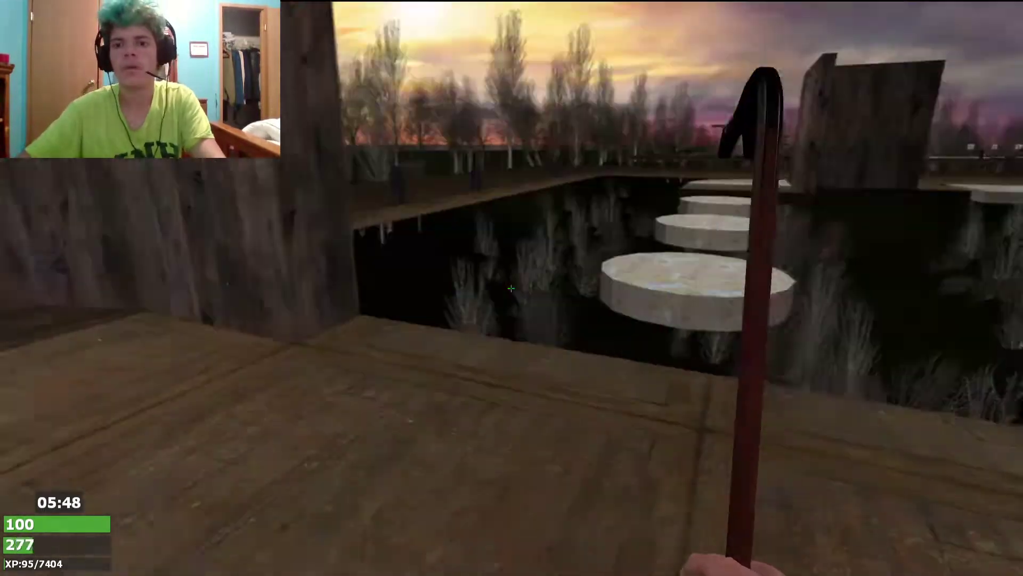
- Hop the stepping stones, then run the stone path past the signposts onto the walkway
key("w")
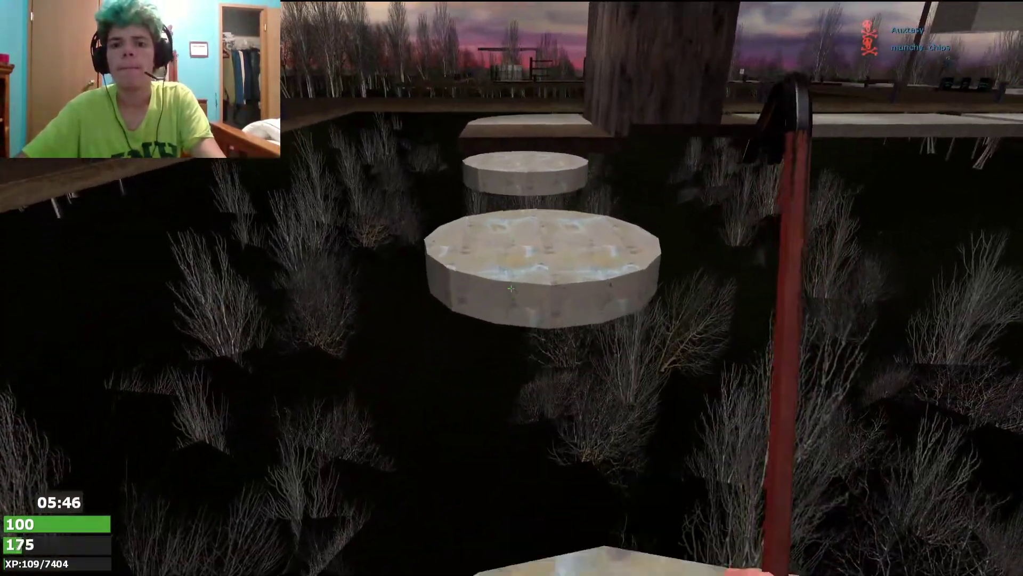
key("w")
key("space")
key("space")
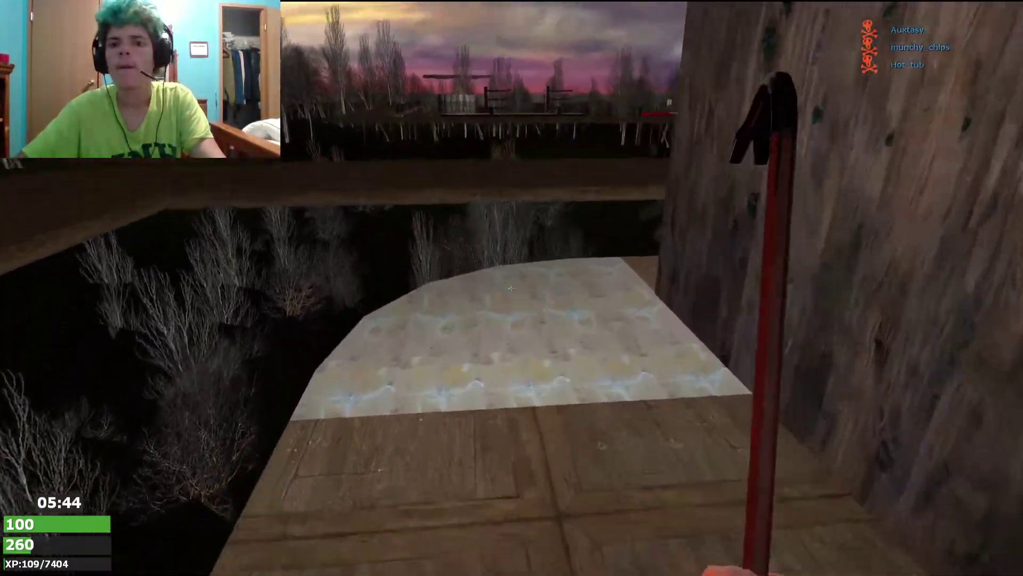
key("w")
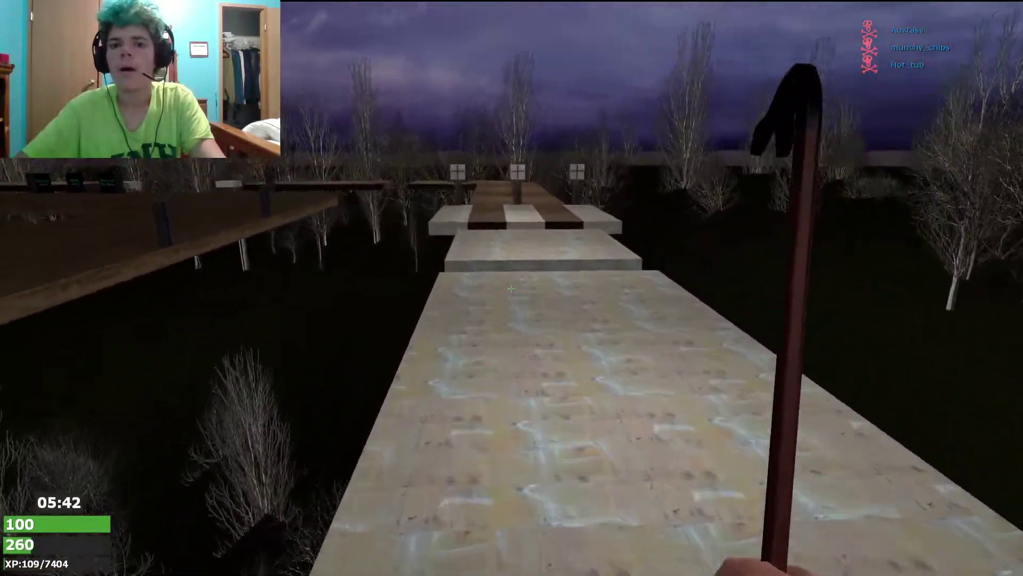
key("w")
key("space")
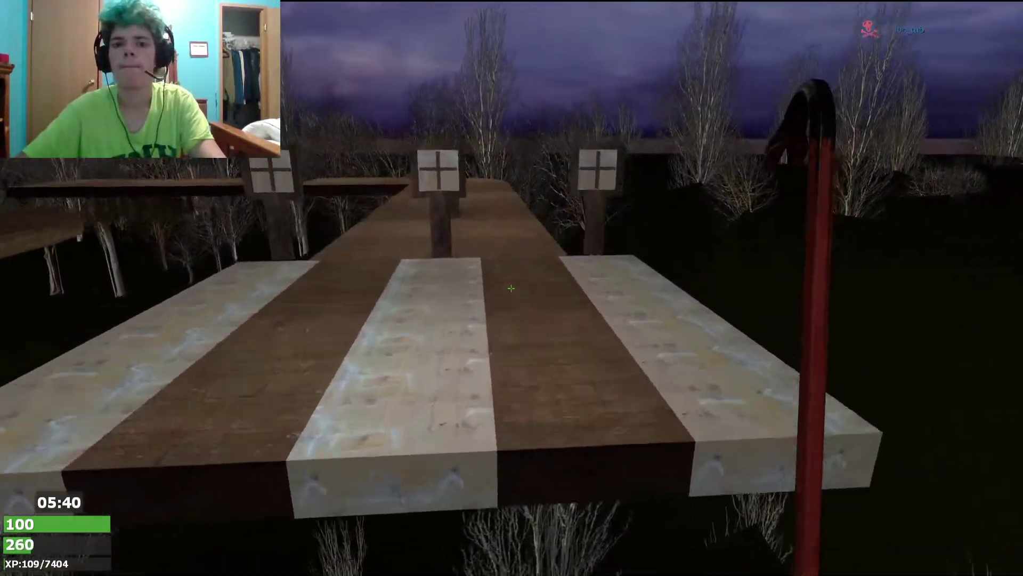
key("w")
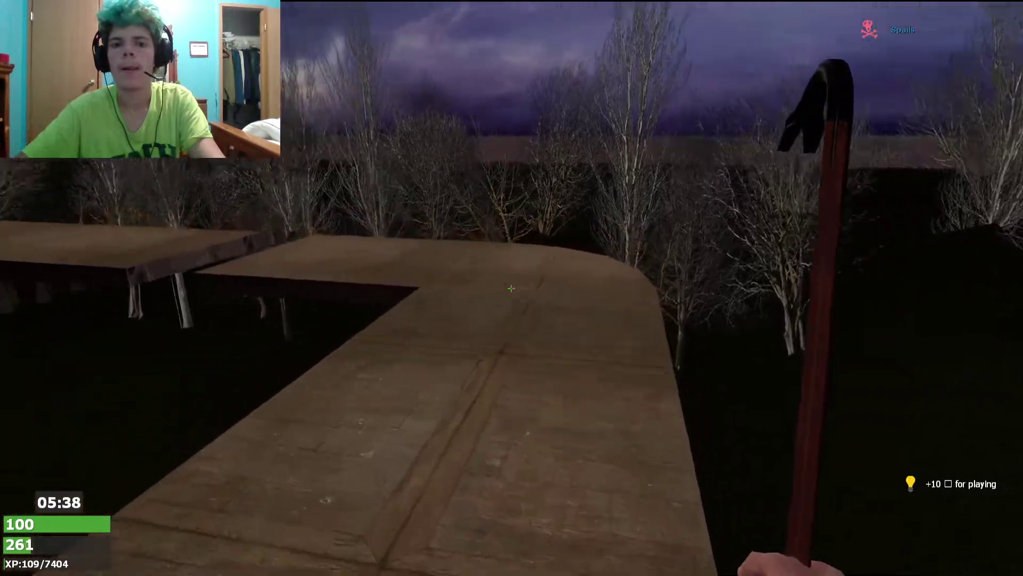
key("w")
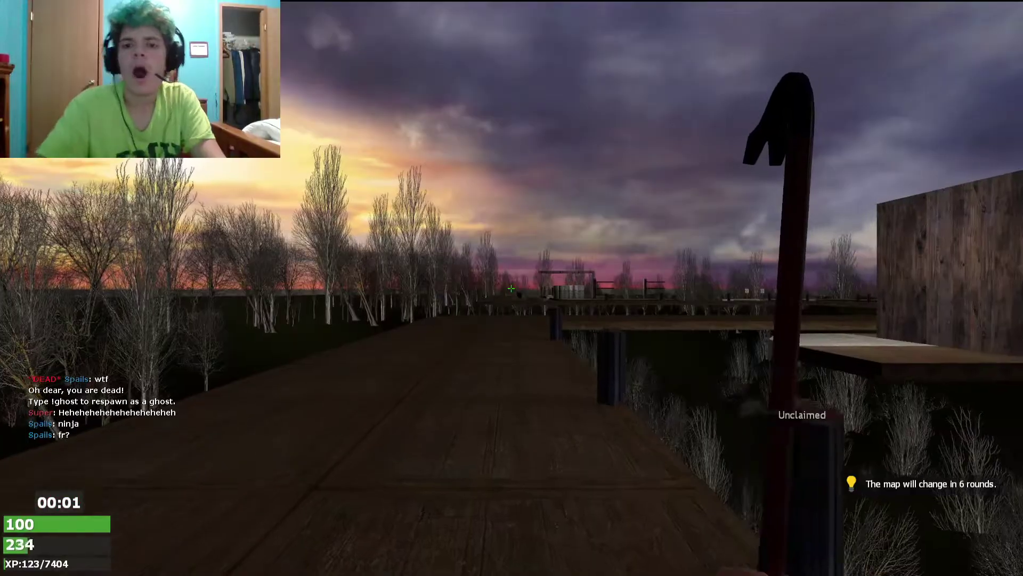
- Run from the trees along the walkway, drop off the platform, and cross under the walkway
key("w")
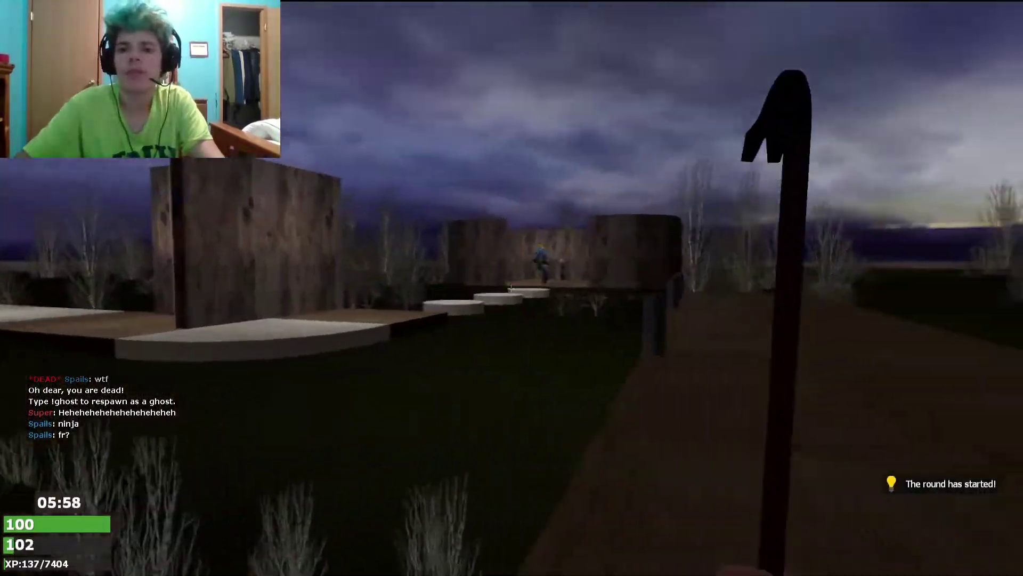
key("w")
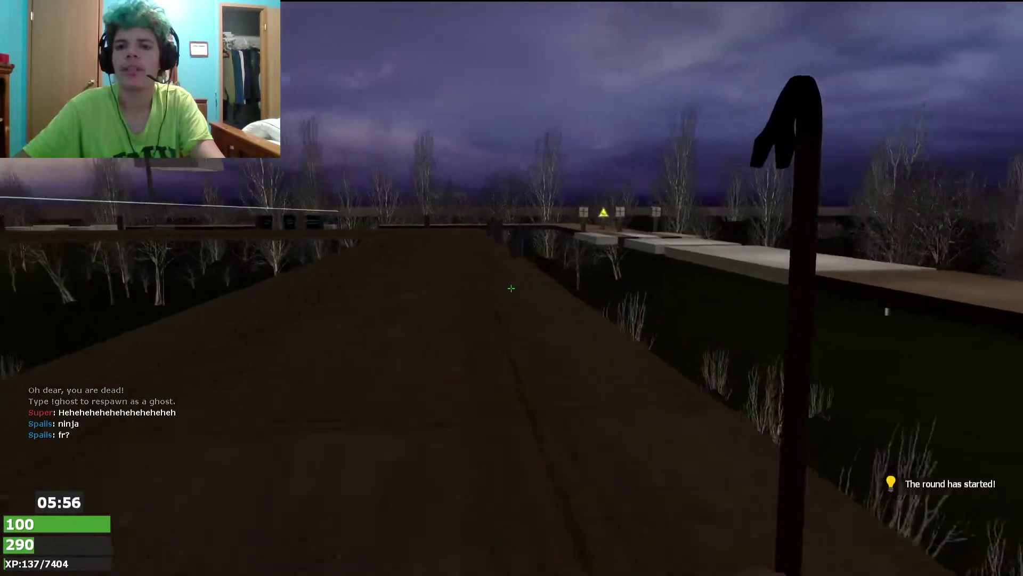
key("w")
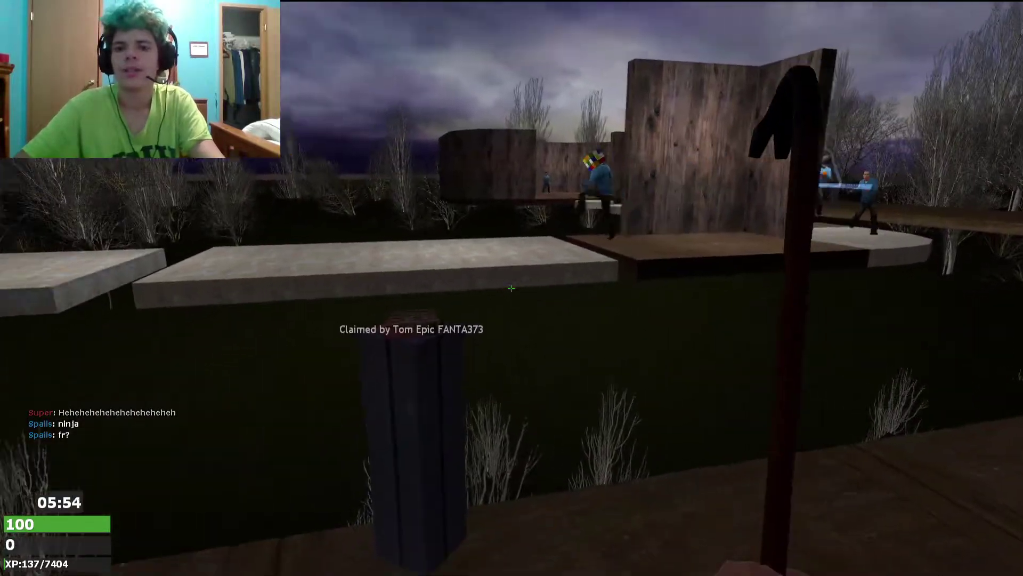
key("w")
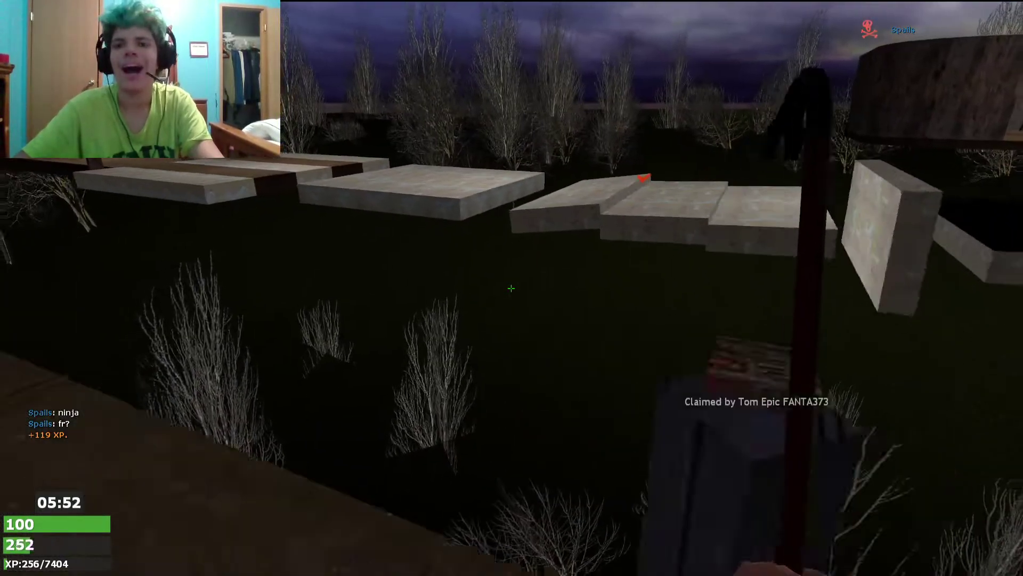
key("w")
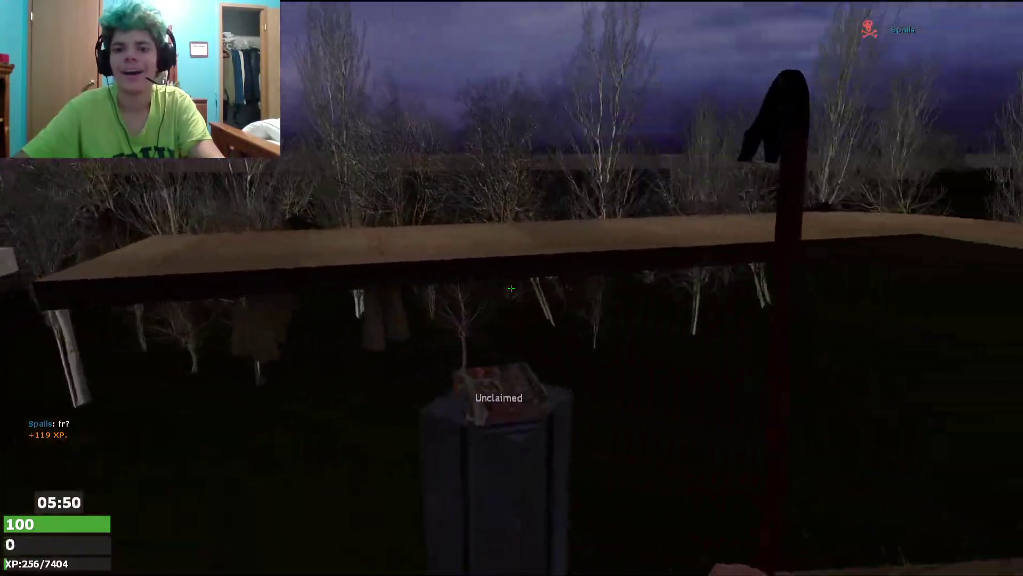
key("w")
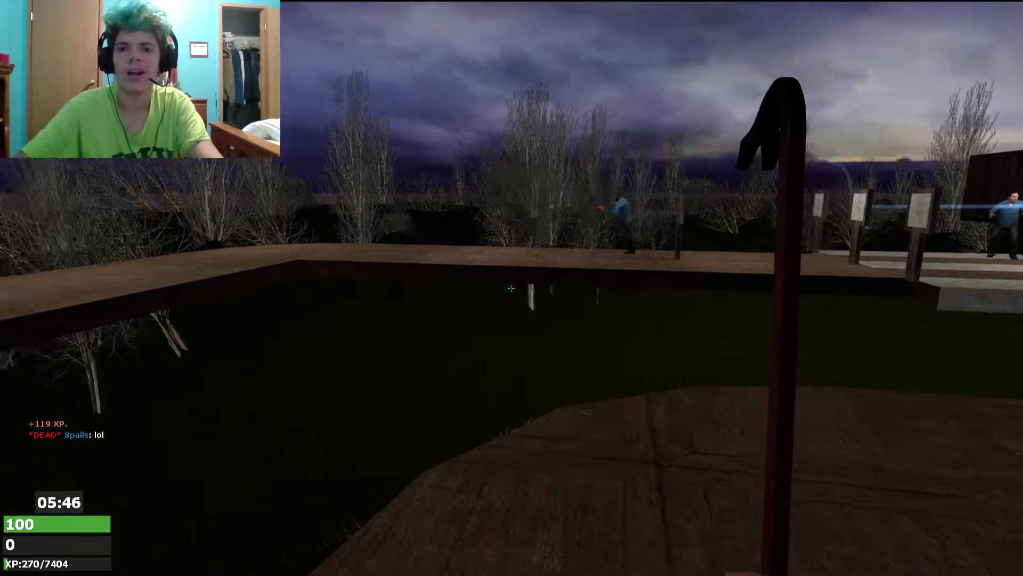
- Look down at the walkway edge, up the railing, and across the arena's platforms
left_click_drag(512, 288, 432, 335)
key("w")
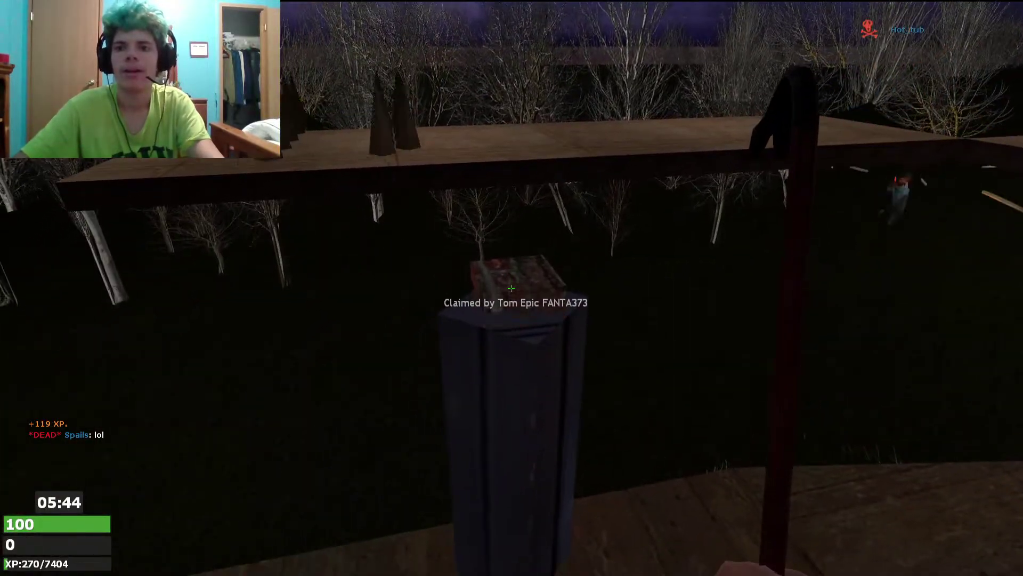
left_click_drag(512, 288, 335, 208)
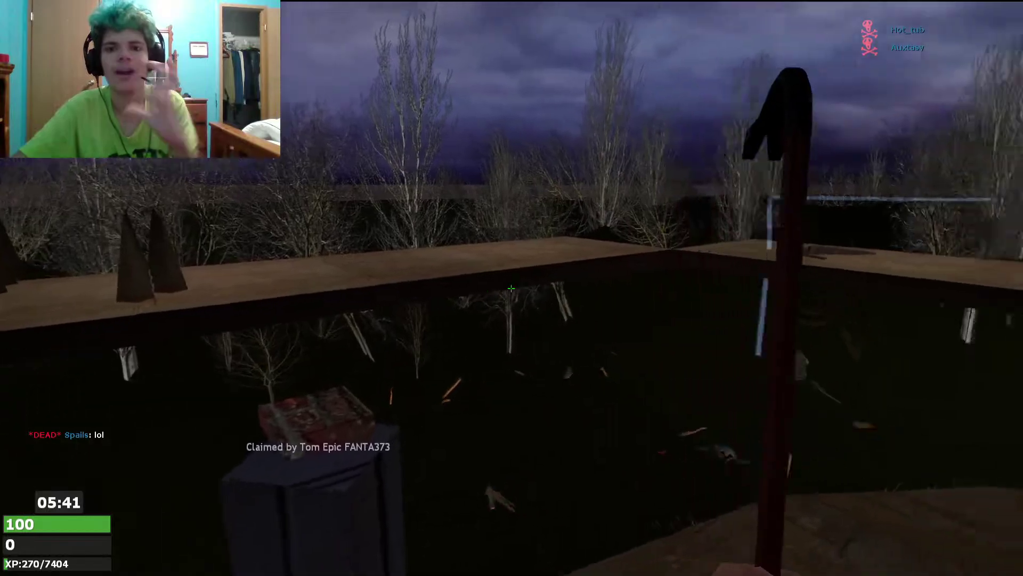
left_click_drag(511, 288, 321, 288)
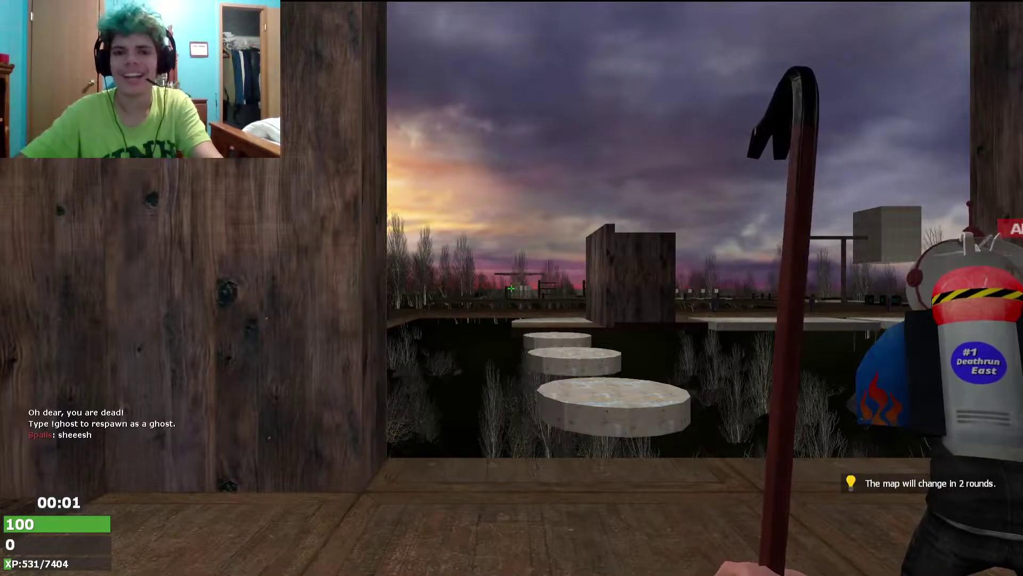
- Leave the start room and jump for the stepping platforms, dropping into the pit
key("w")
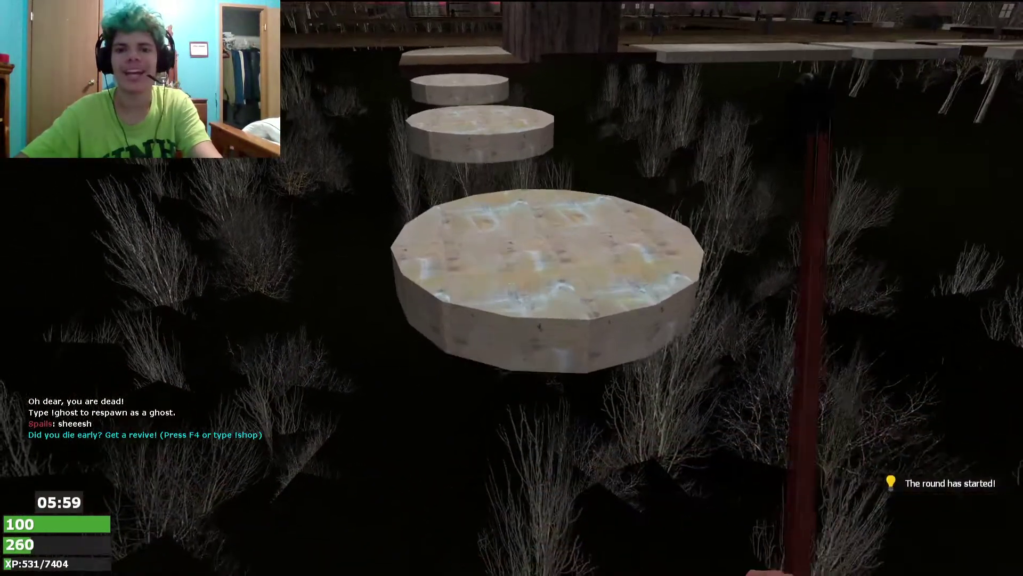
key("space")
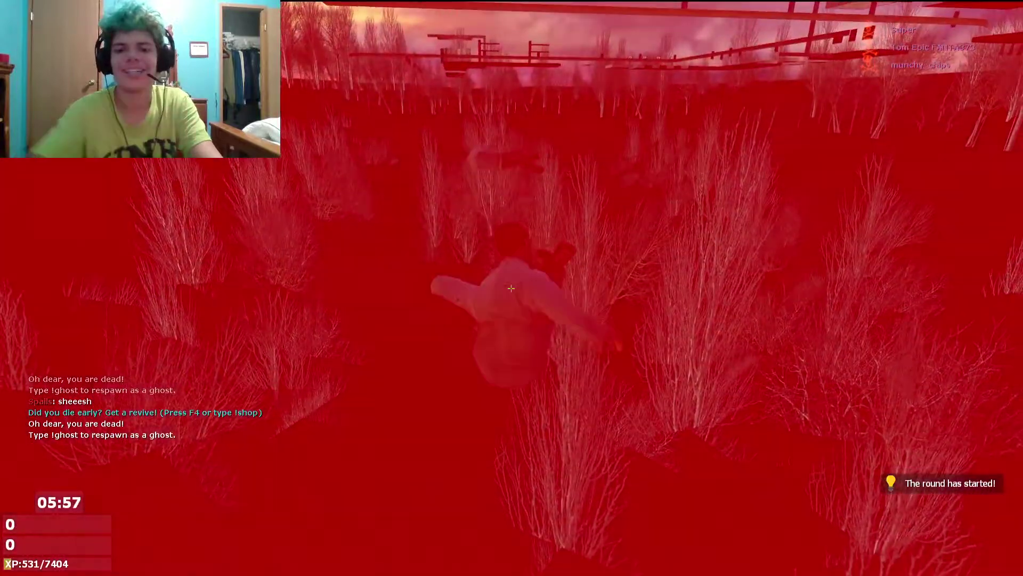